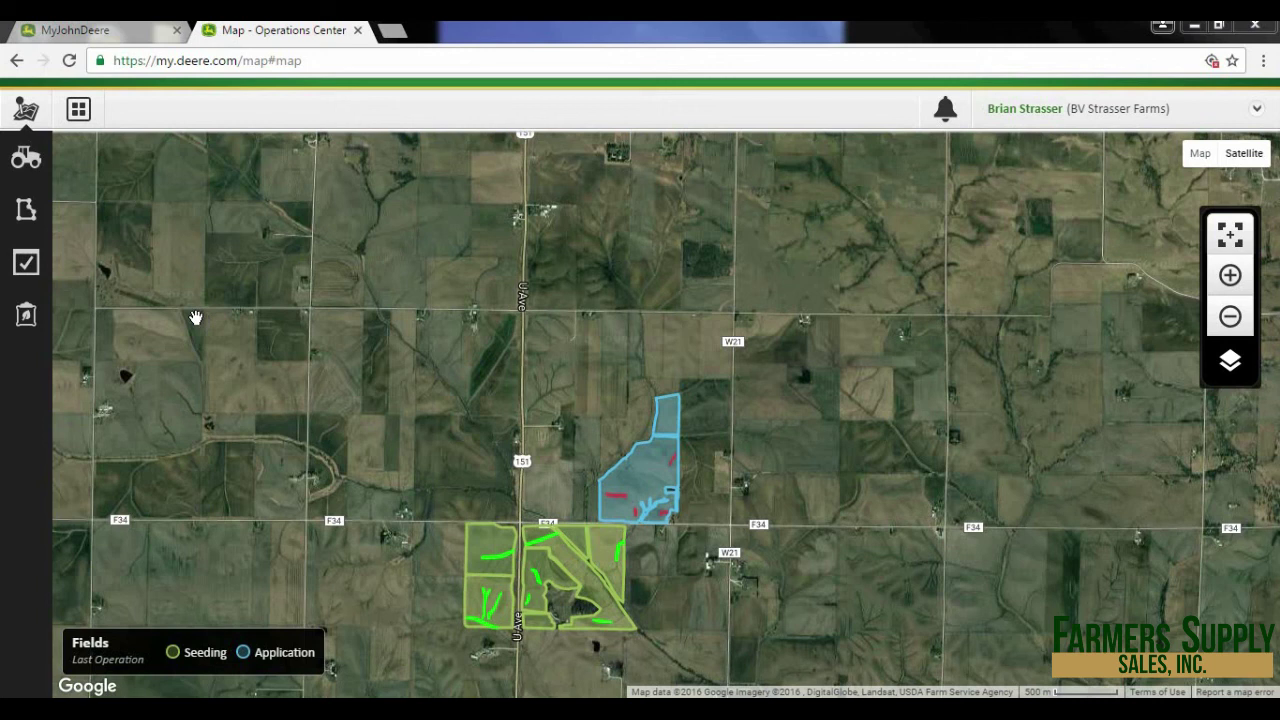
- Show the Fields panel listing all fields beside the map
click(26, 212)
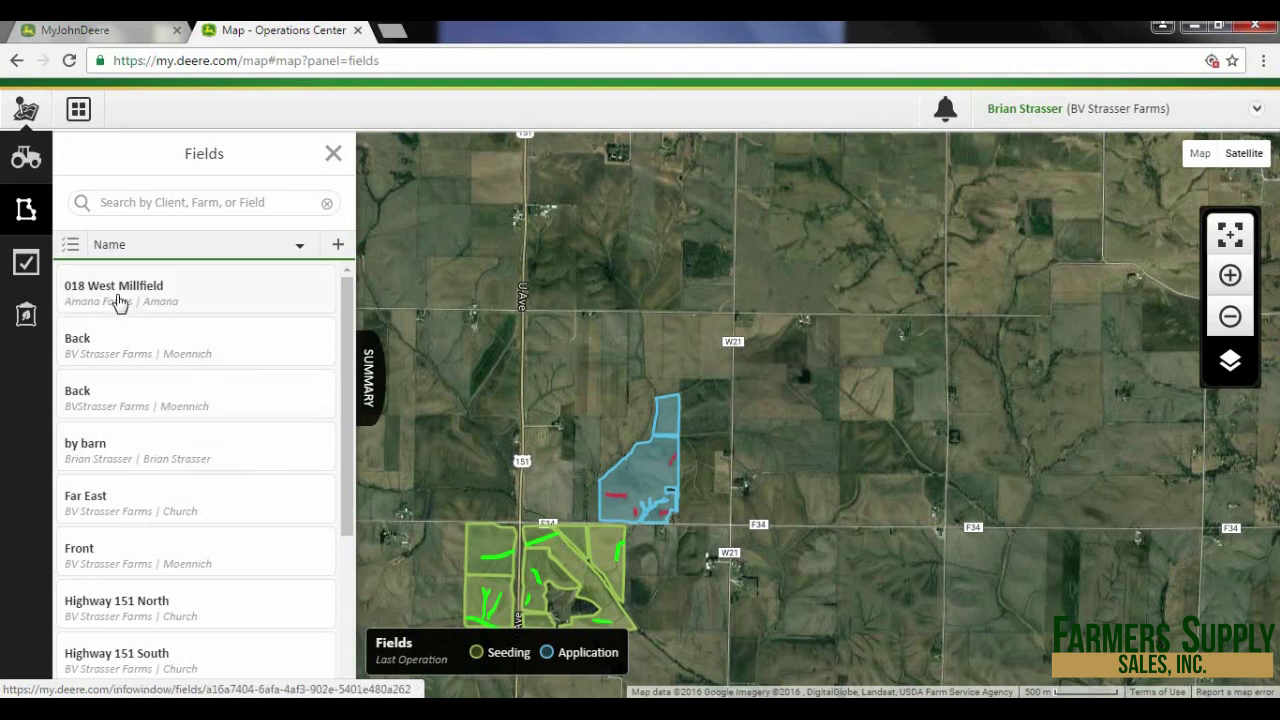
- Select the 018 West Millfield field and start an export of its data
click(70, 246)
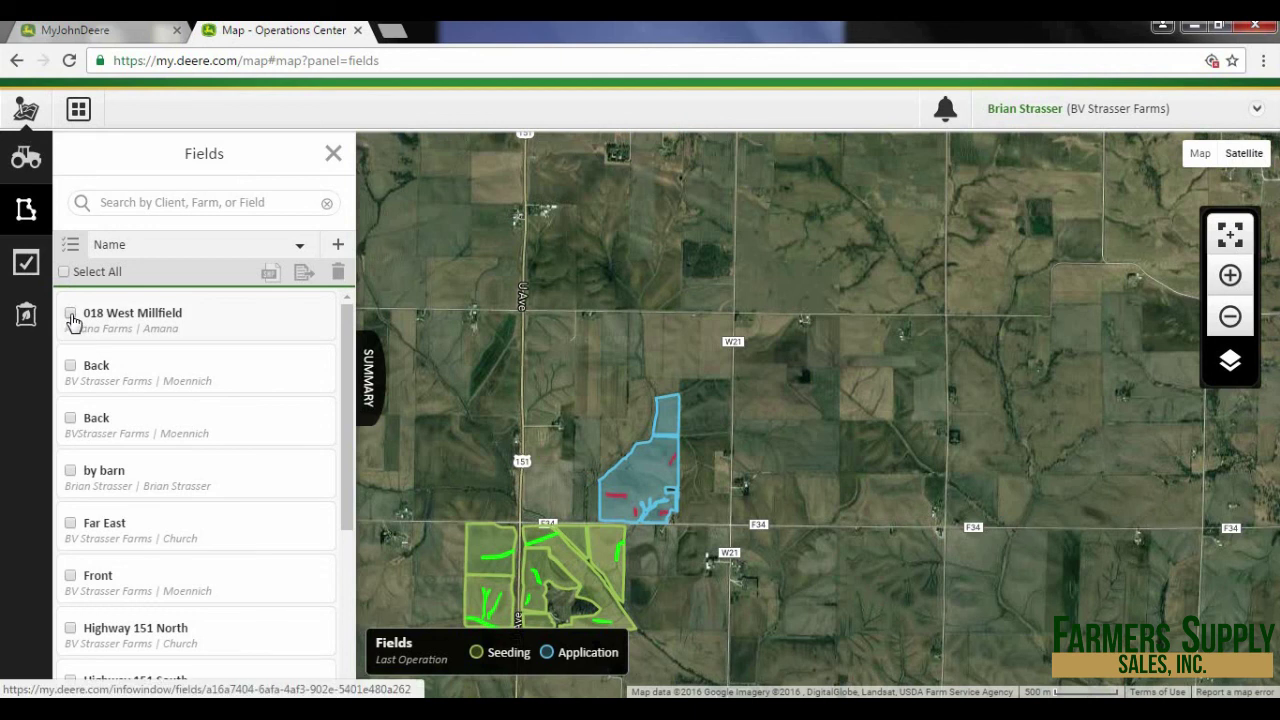
click(71, 314)
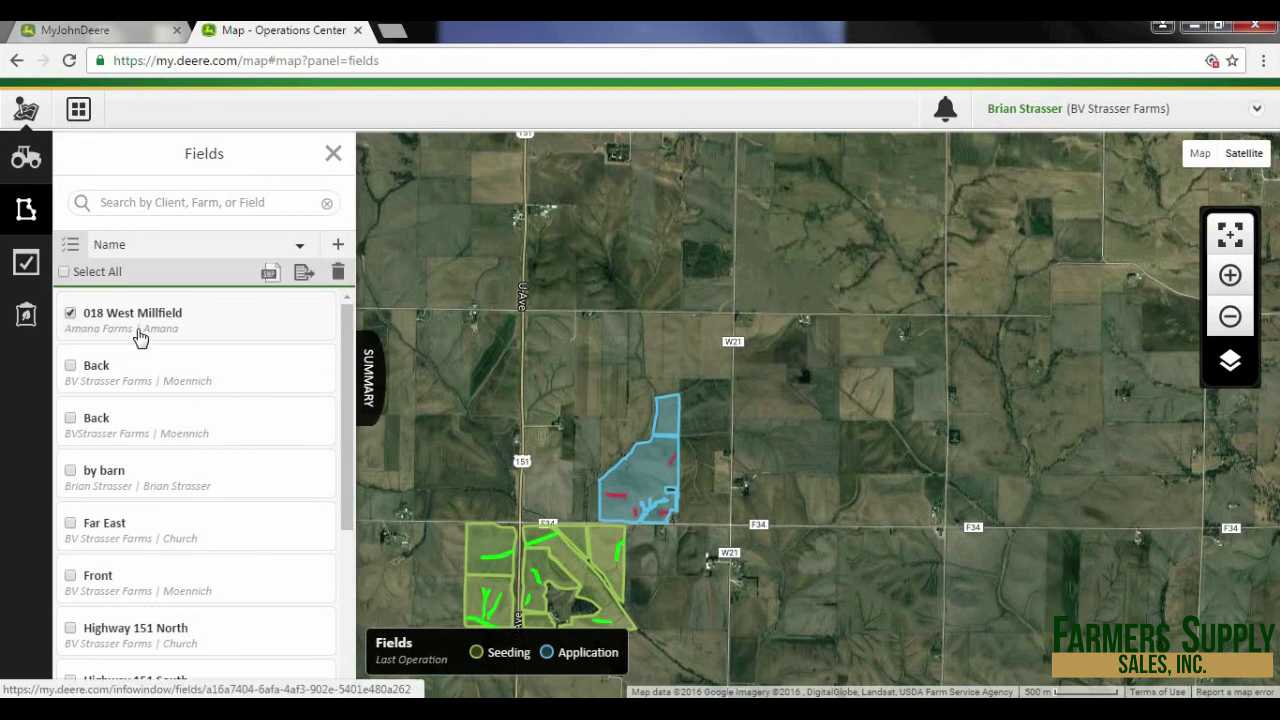
click(272, 275)
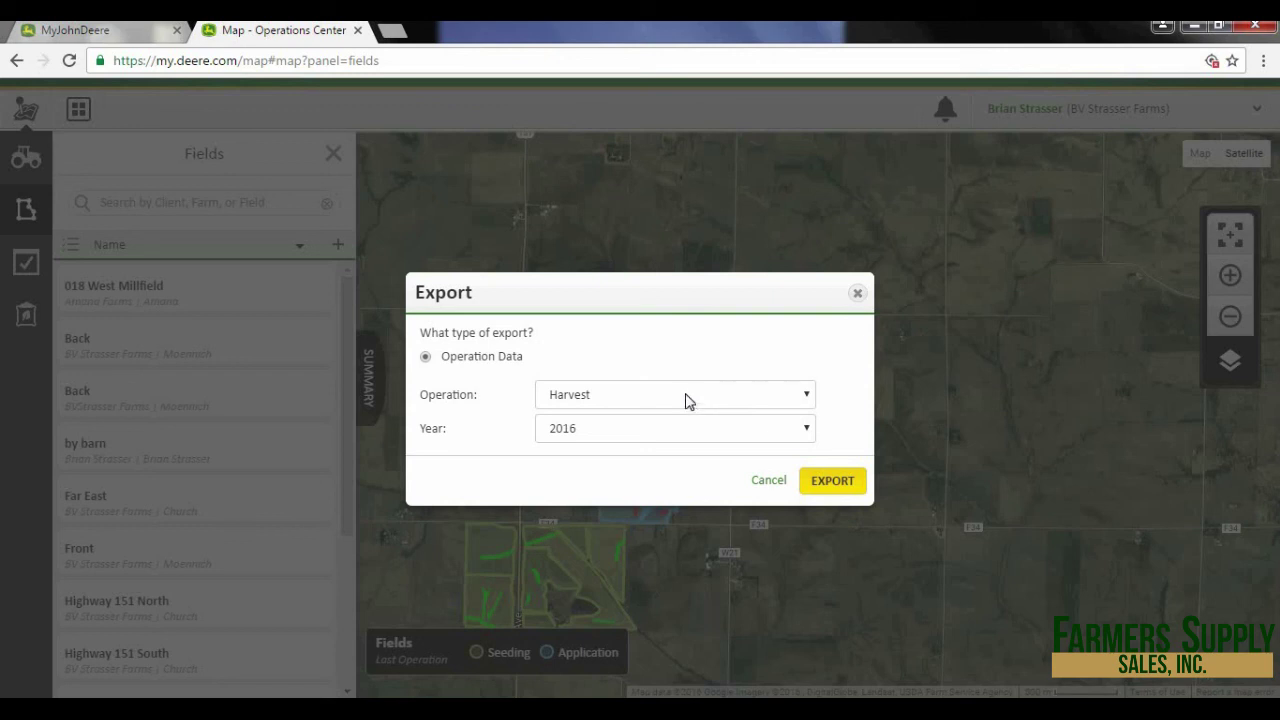
- Export the field's Harvest operation data for the year 2016
click(690, 390)
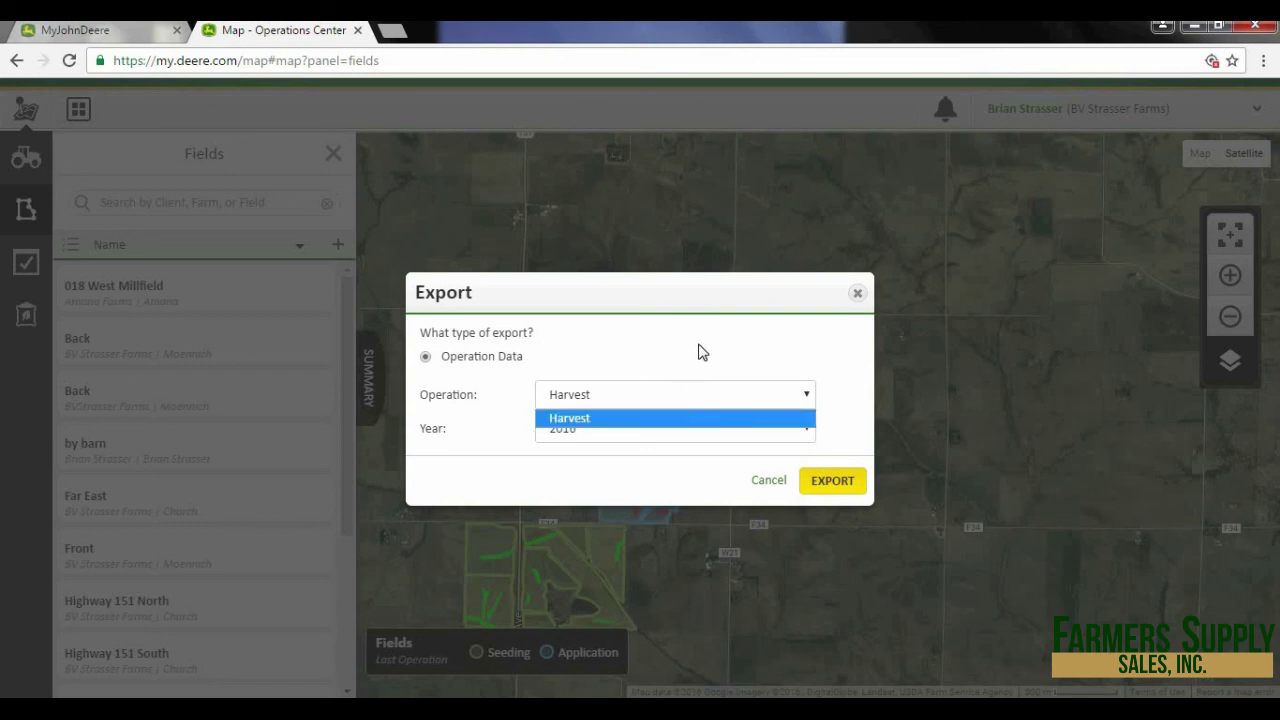
click(701, 351)
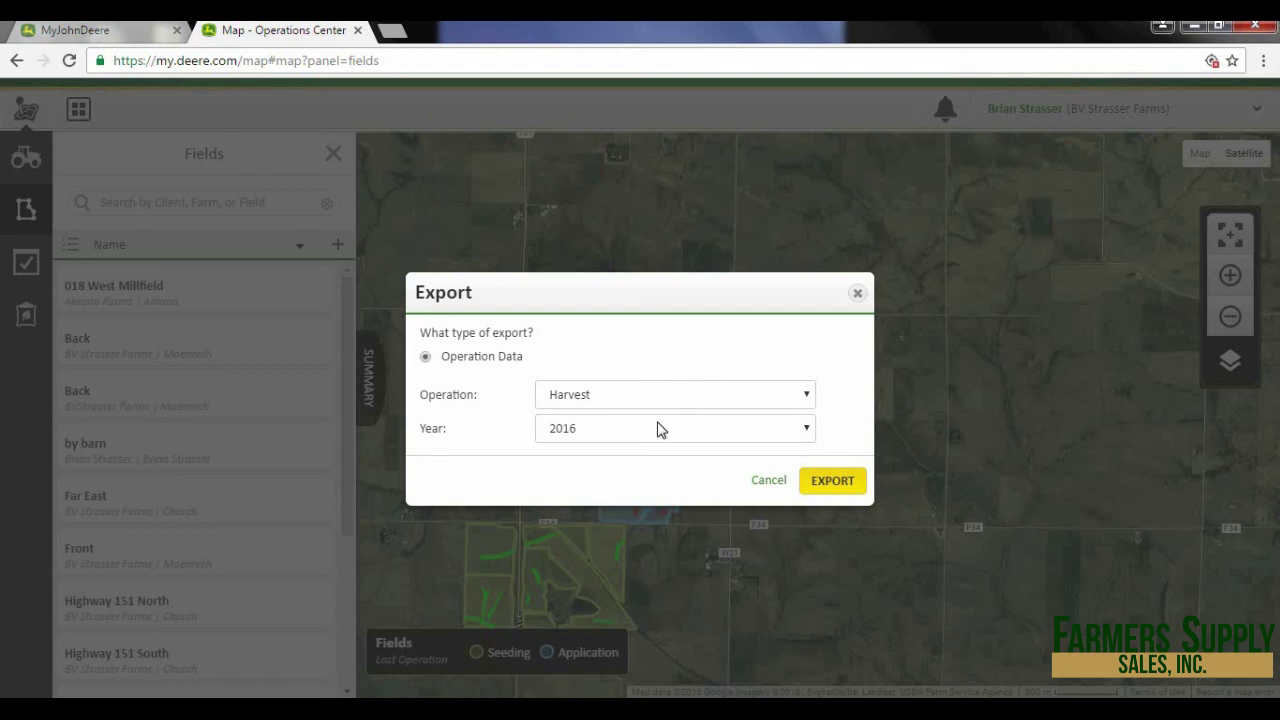
click(662, 433)
click(664, 358)
click(833, 481)
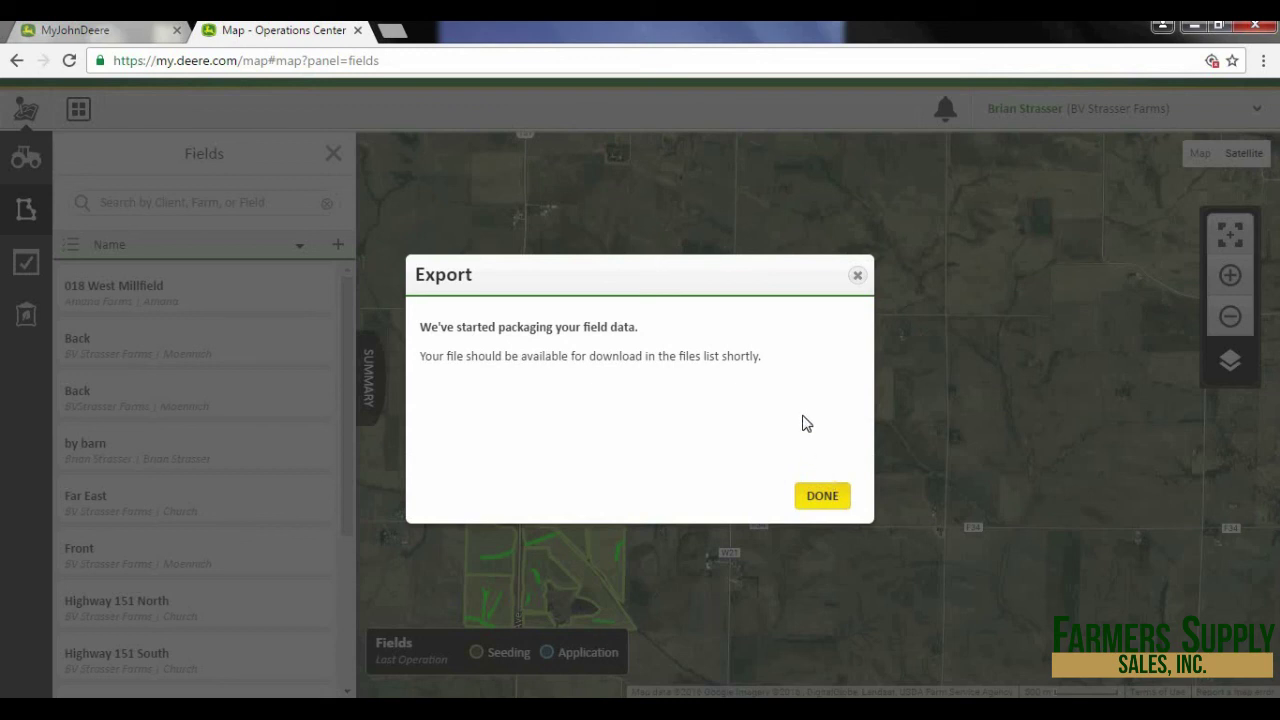
click(814, 506)
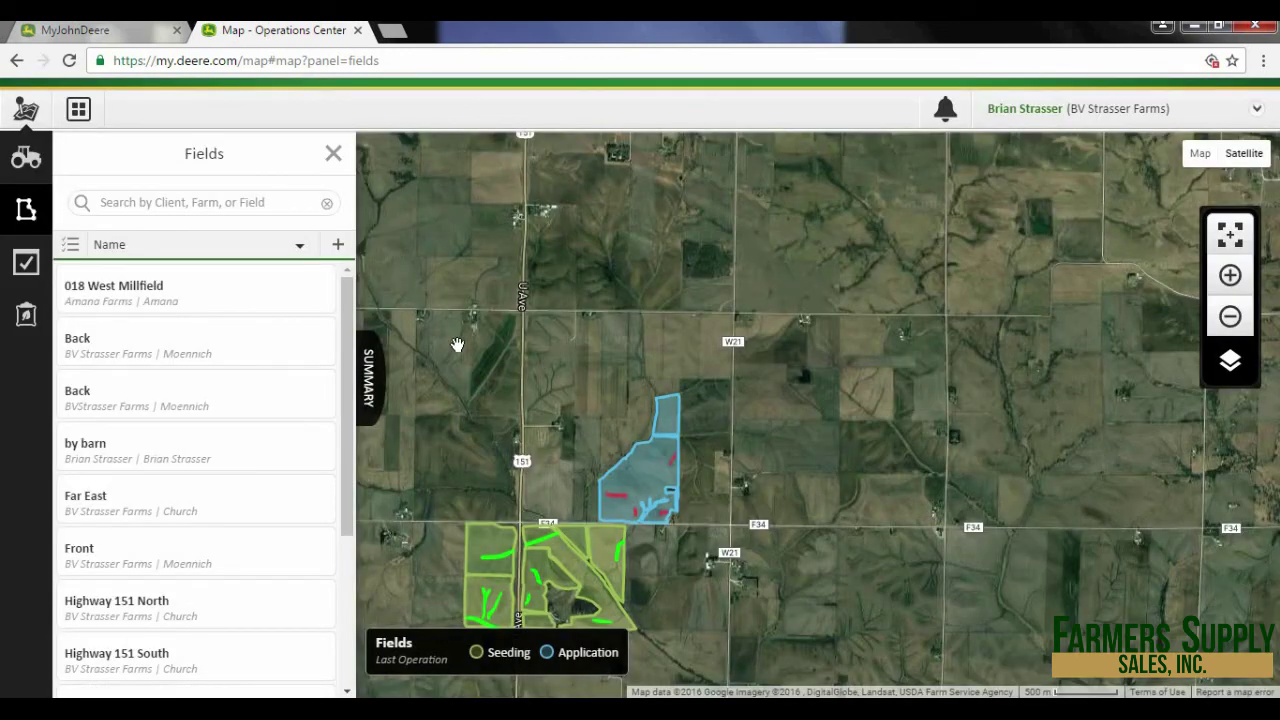
click(78, 110)
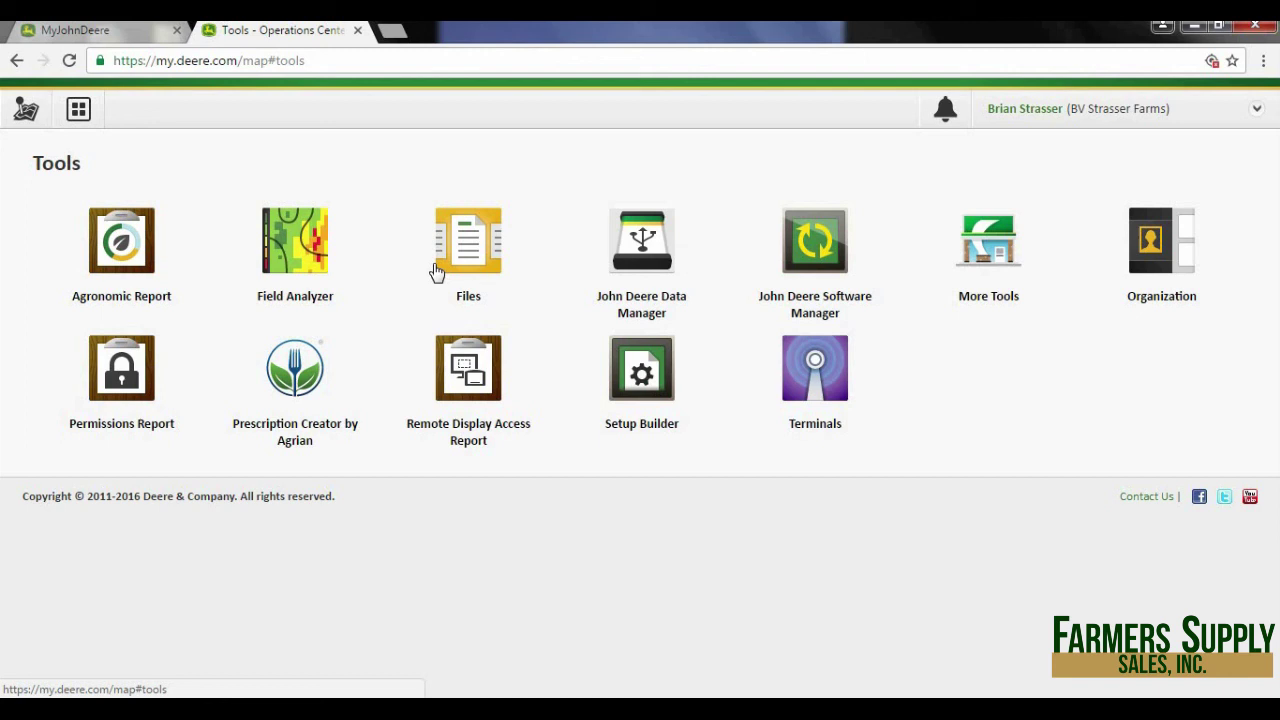
- Download 018 West Millfield_export.zip from Files as a .zip file
click(466, 242)
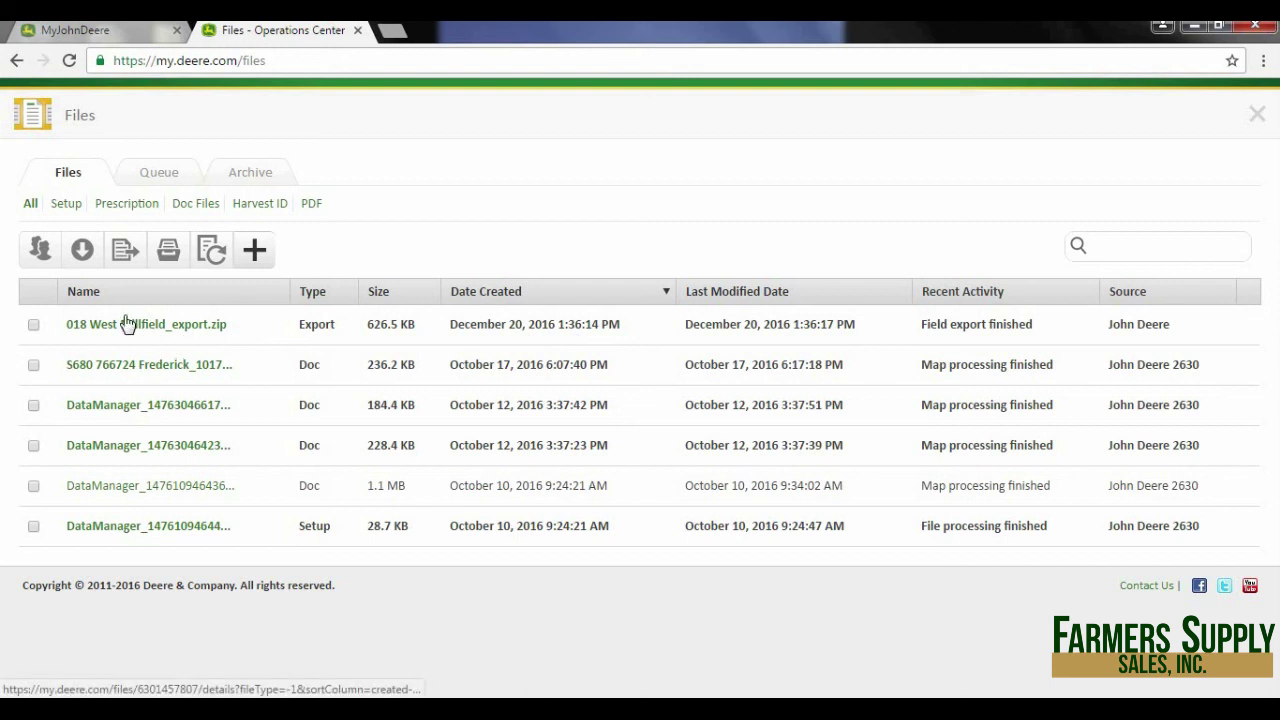
click(34, 327)
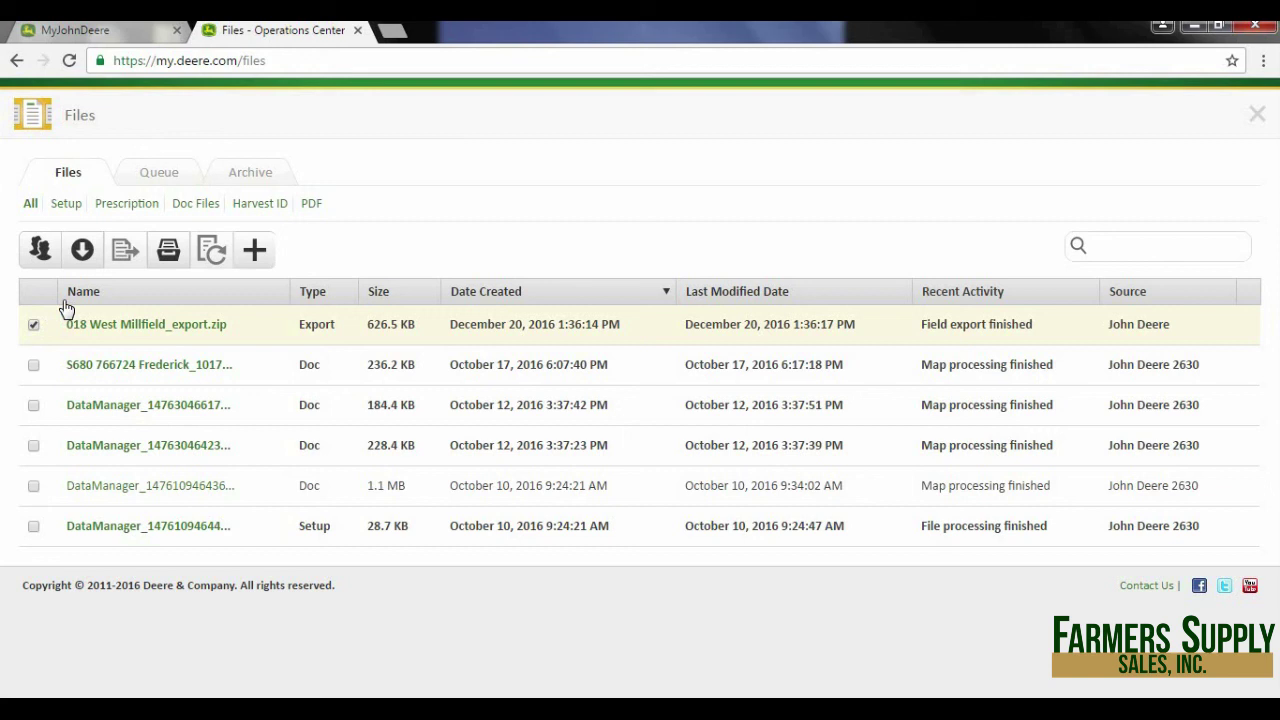
click(84, 252)
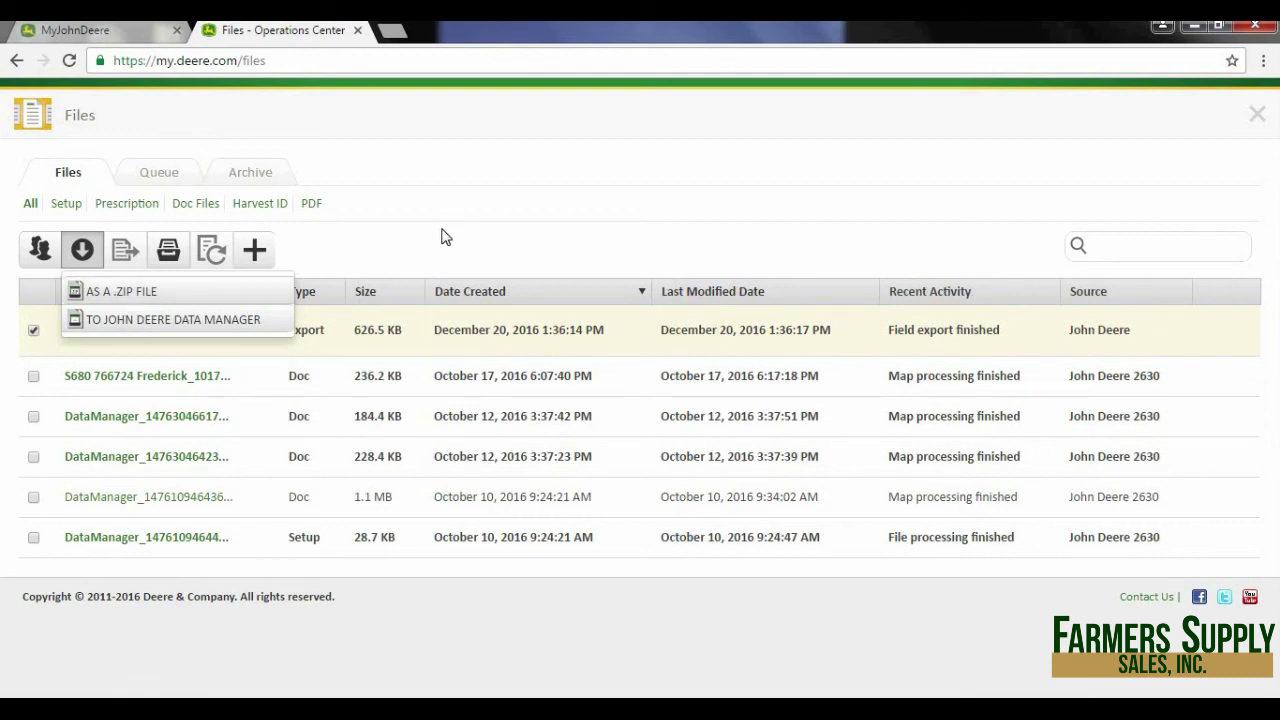
click(446, 237)
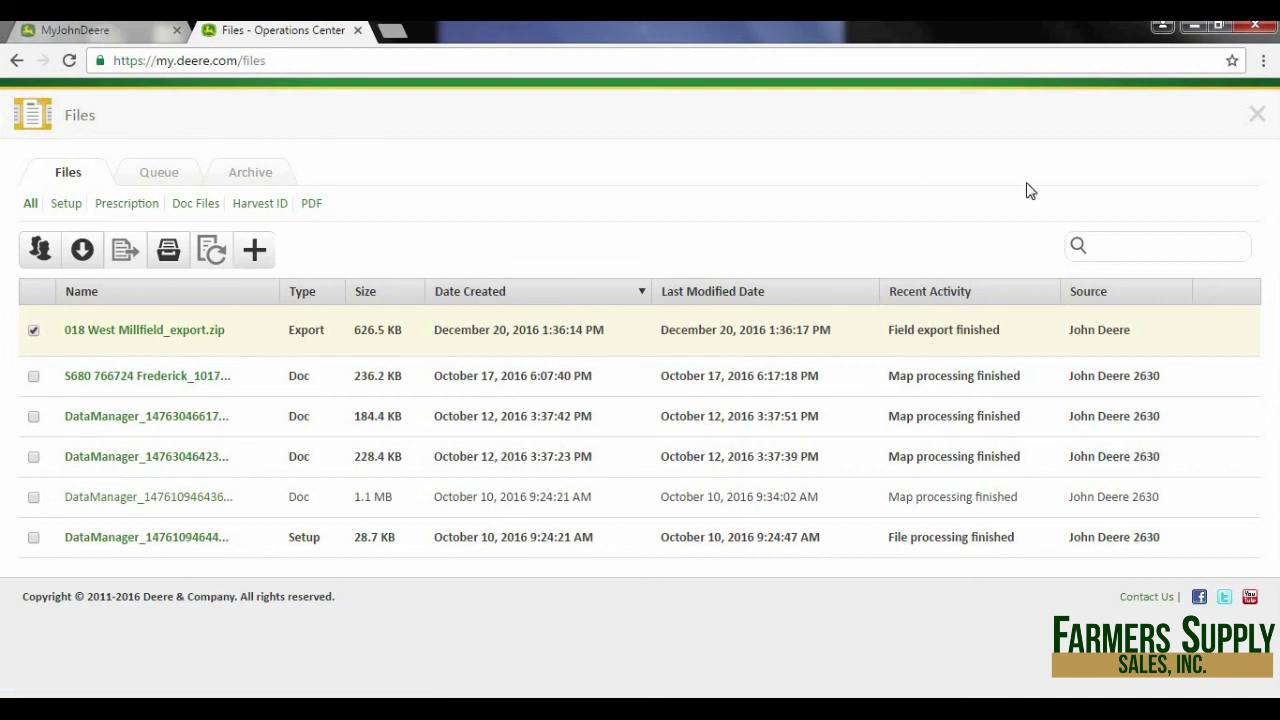
click(1257, 116)
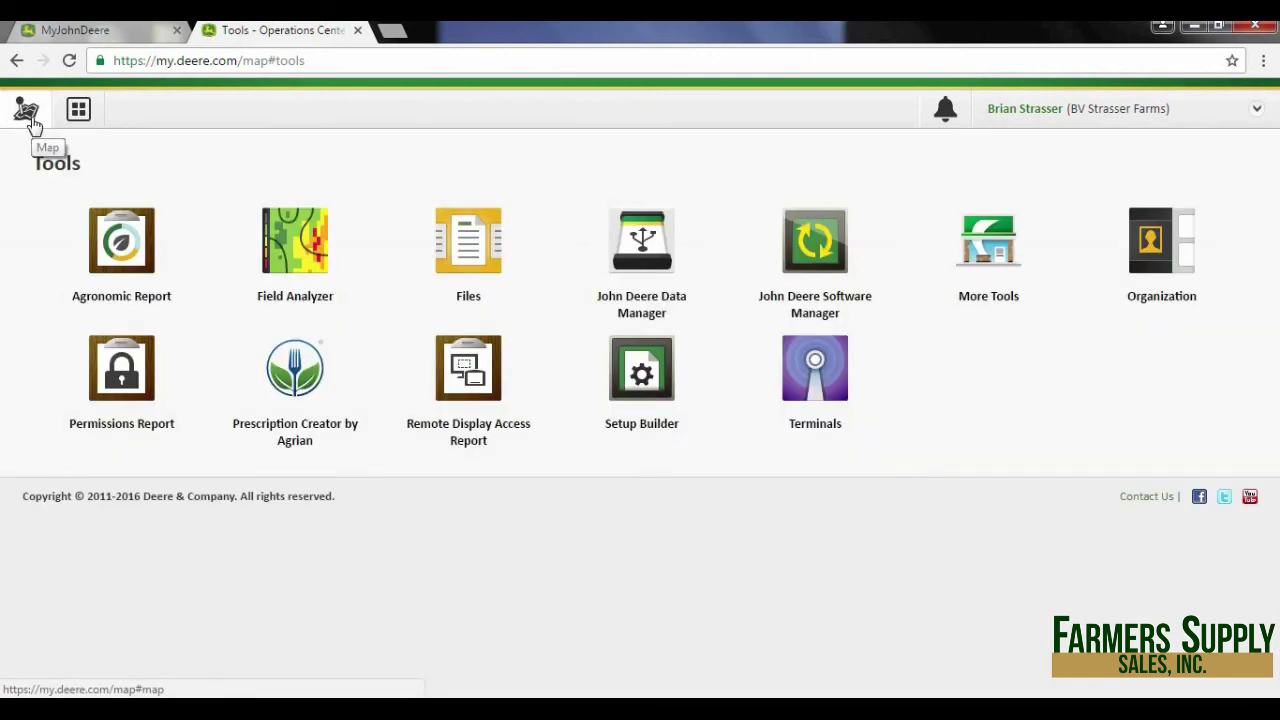
- Delete the 018 West Millfield field from the fields list
click(27, 112)
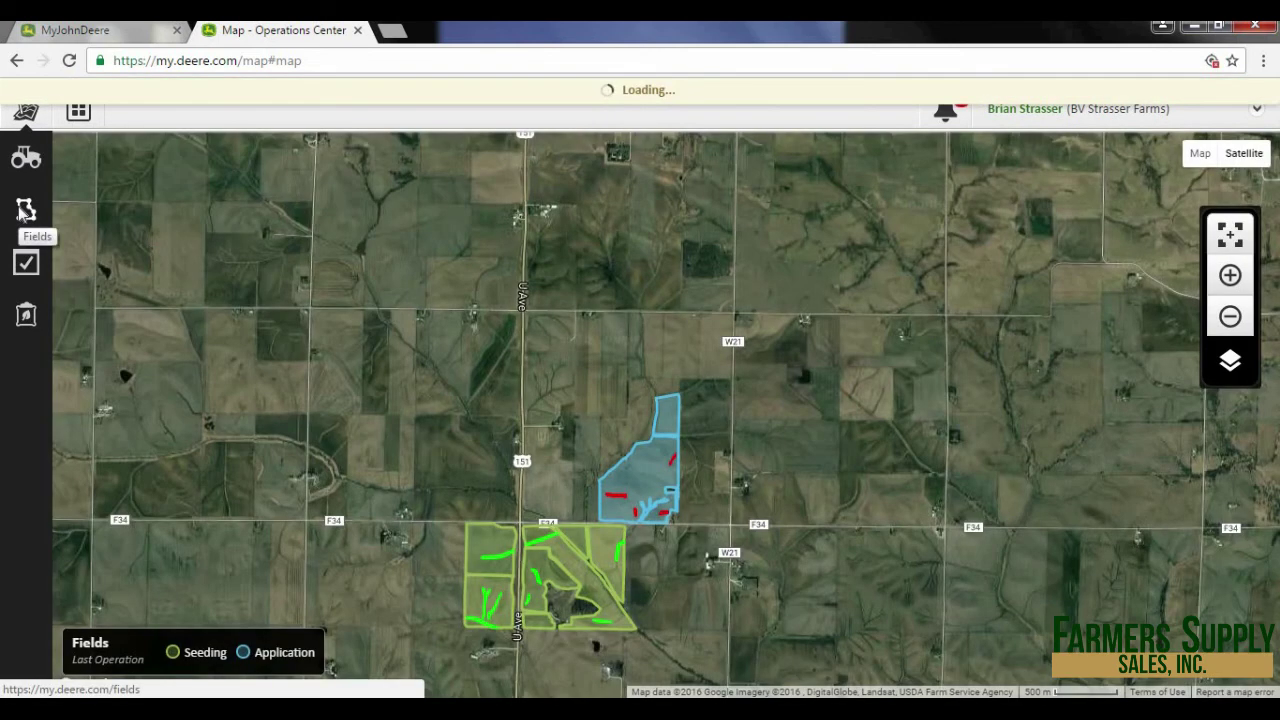
click(25, 210)
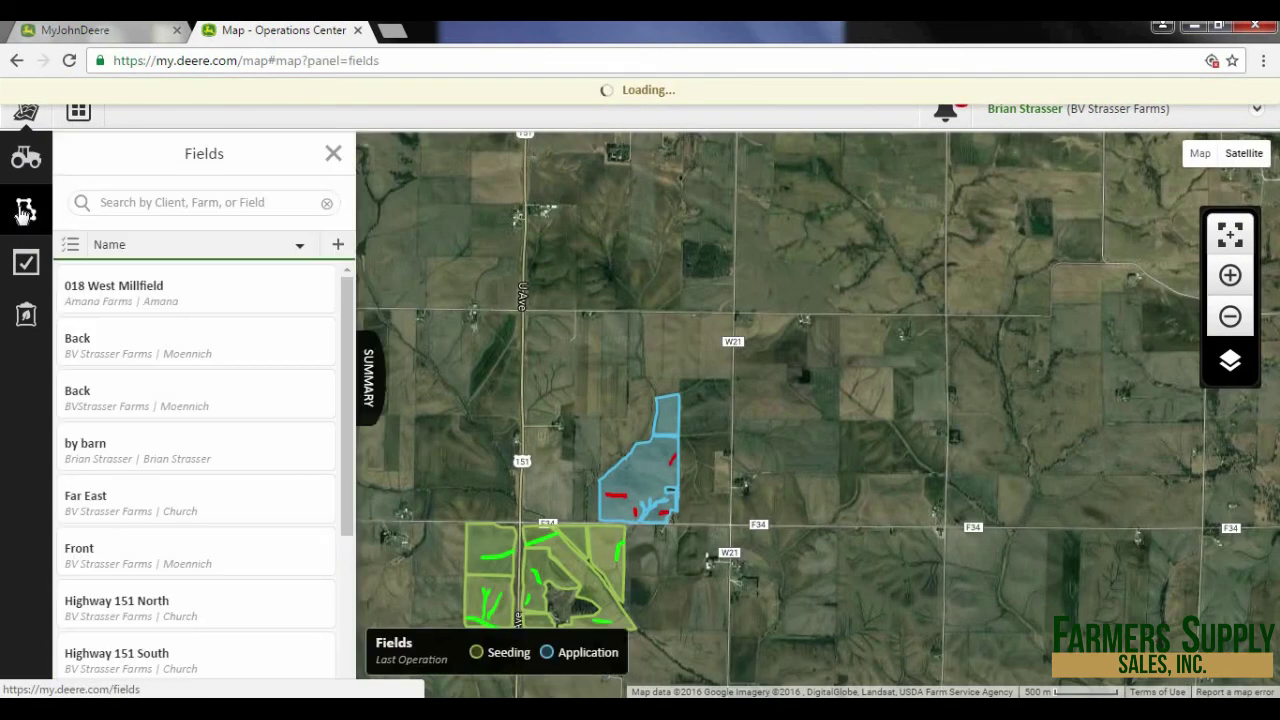
click(72, 248)
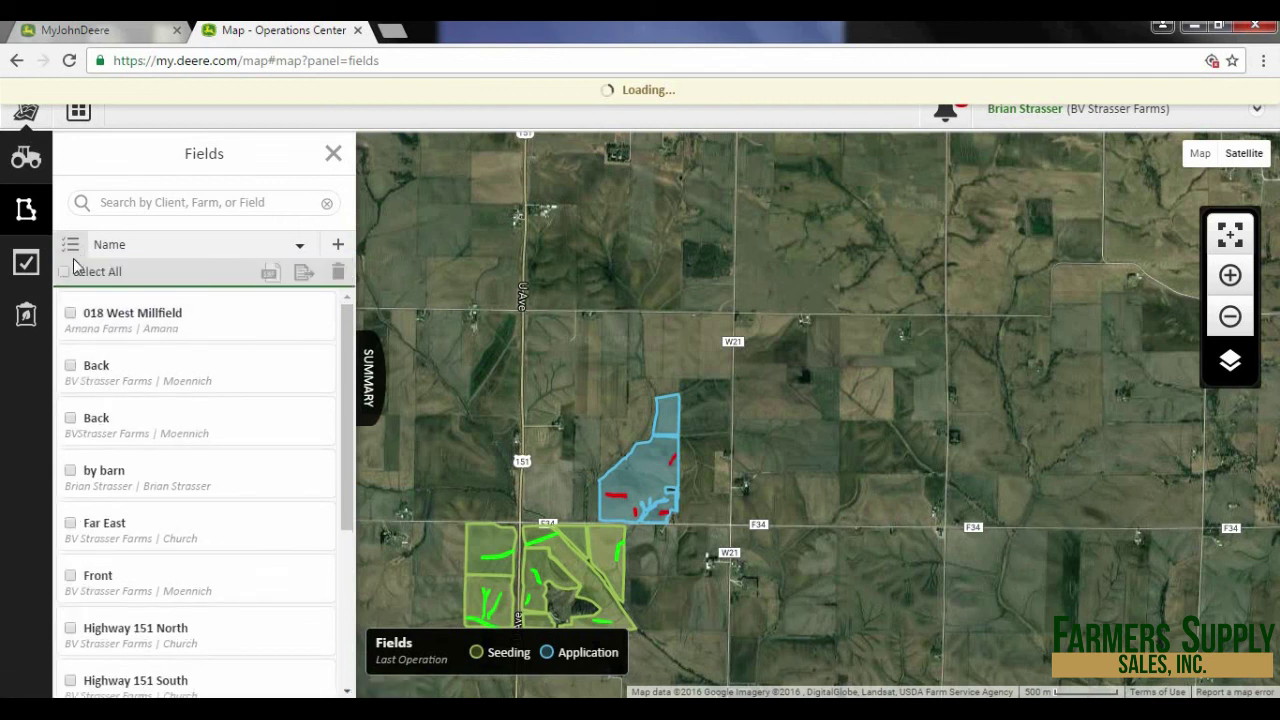
click(70, 318)
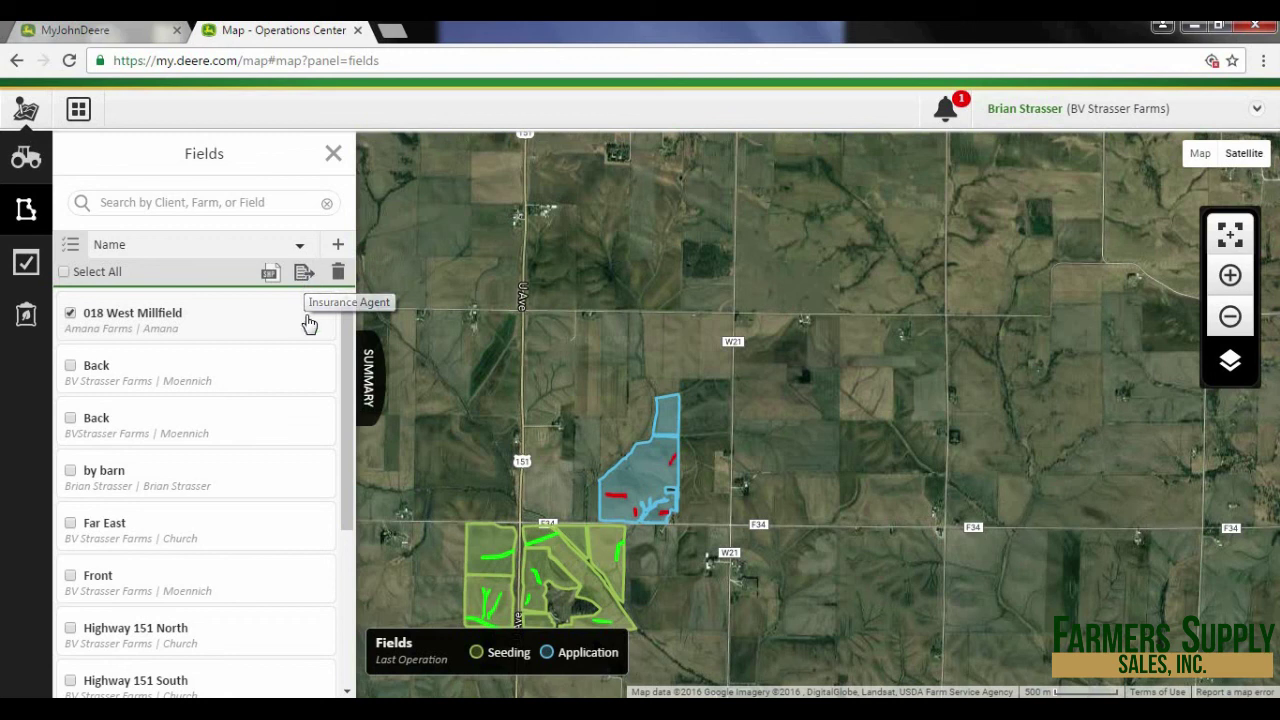
click(339, 274)
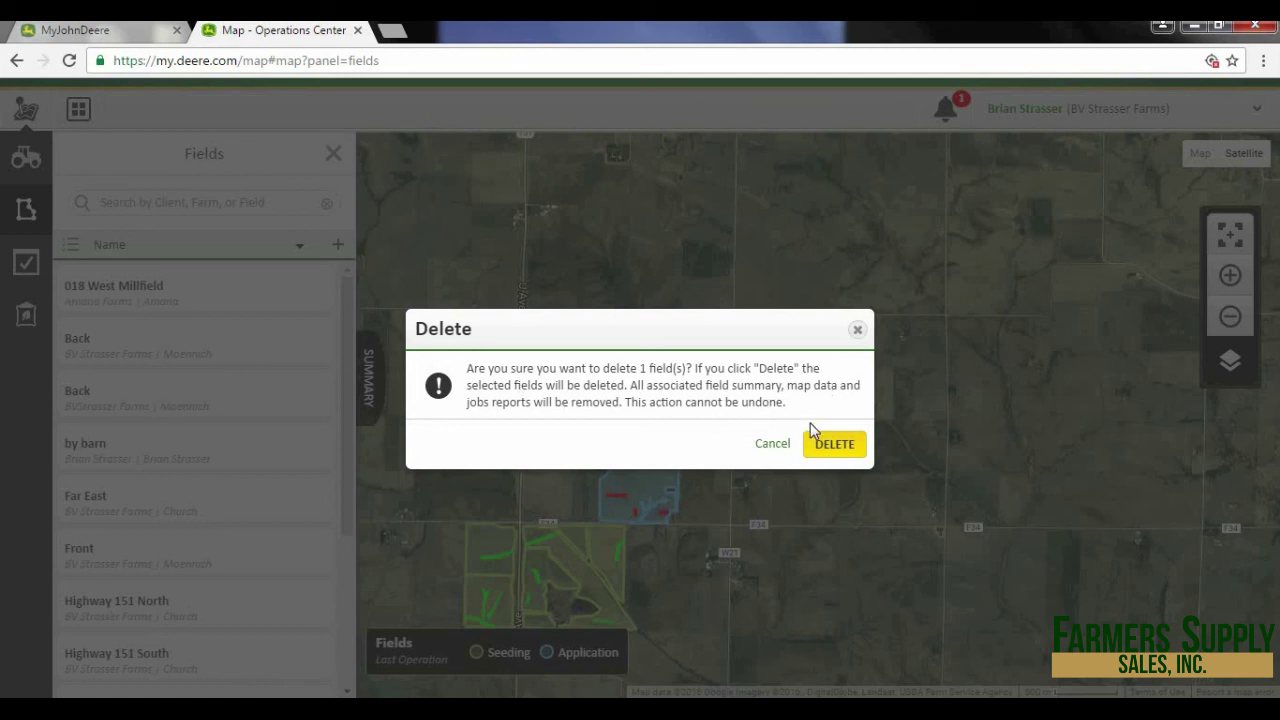
click(836, 444)
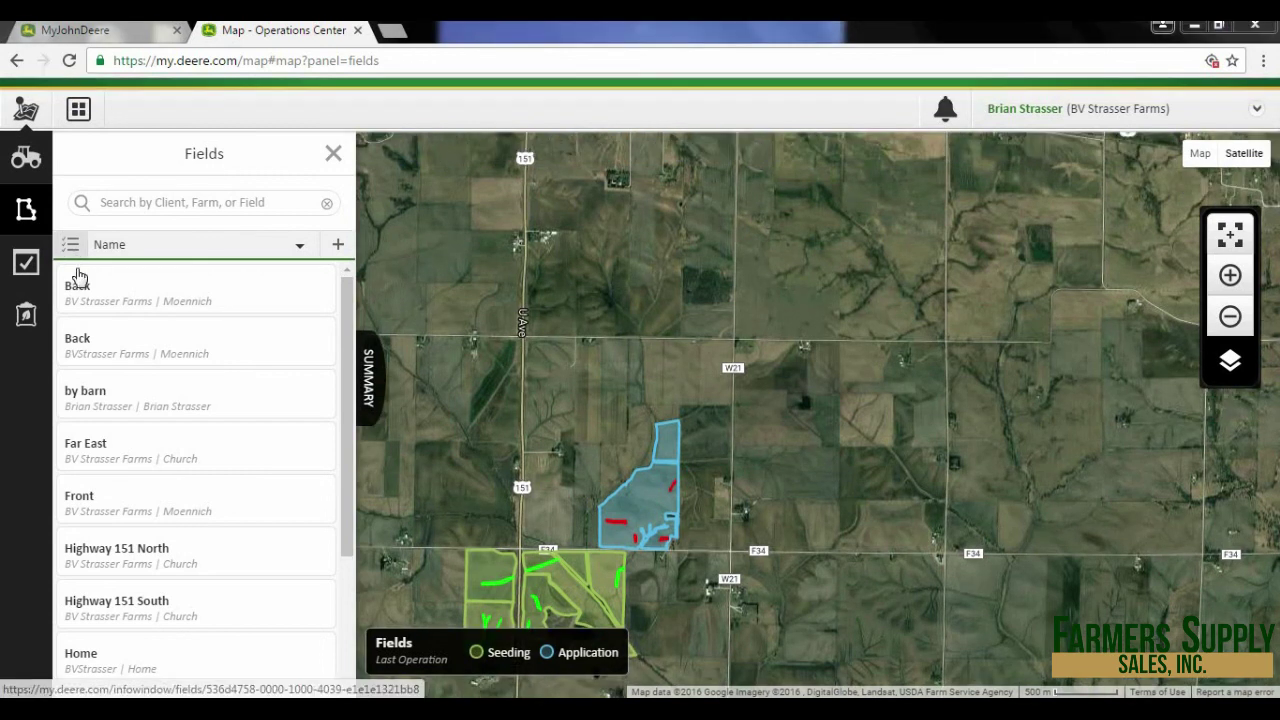
- Check the second Back field in Field Analyzer to confirm it has no operational maps
click(88, 342)
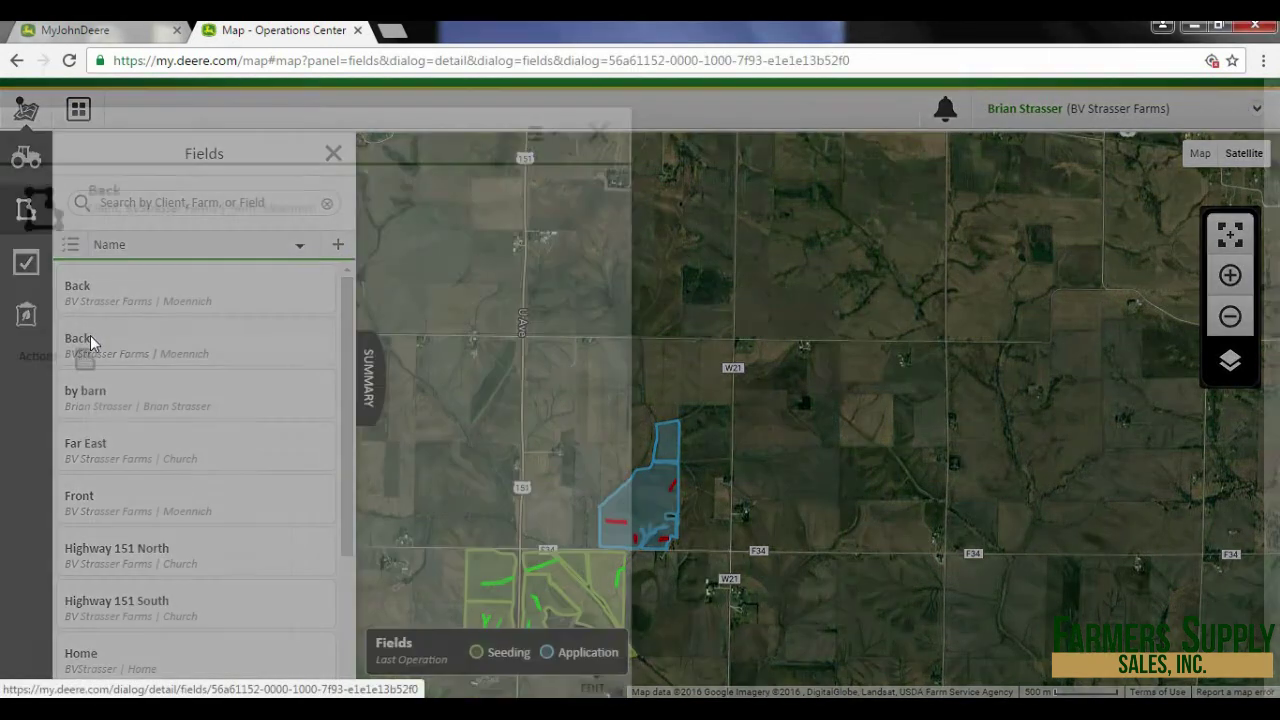
click(506, 361)
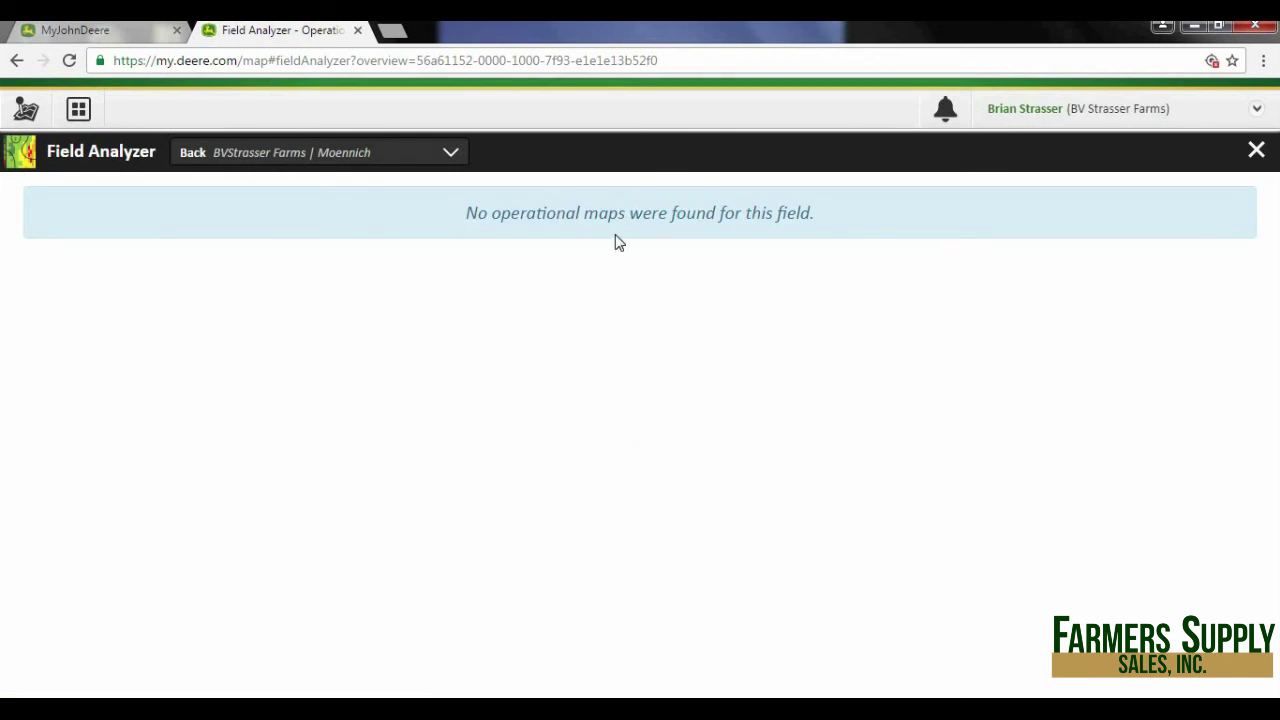
click(1257, 153)
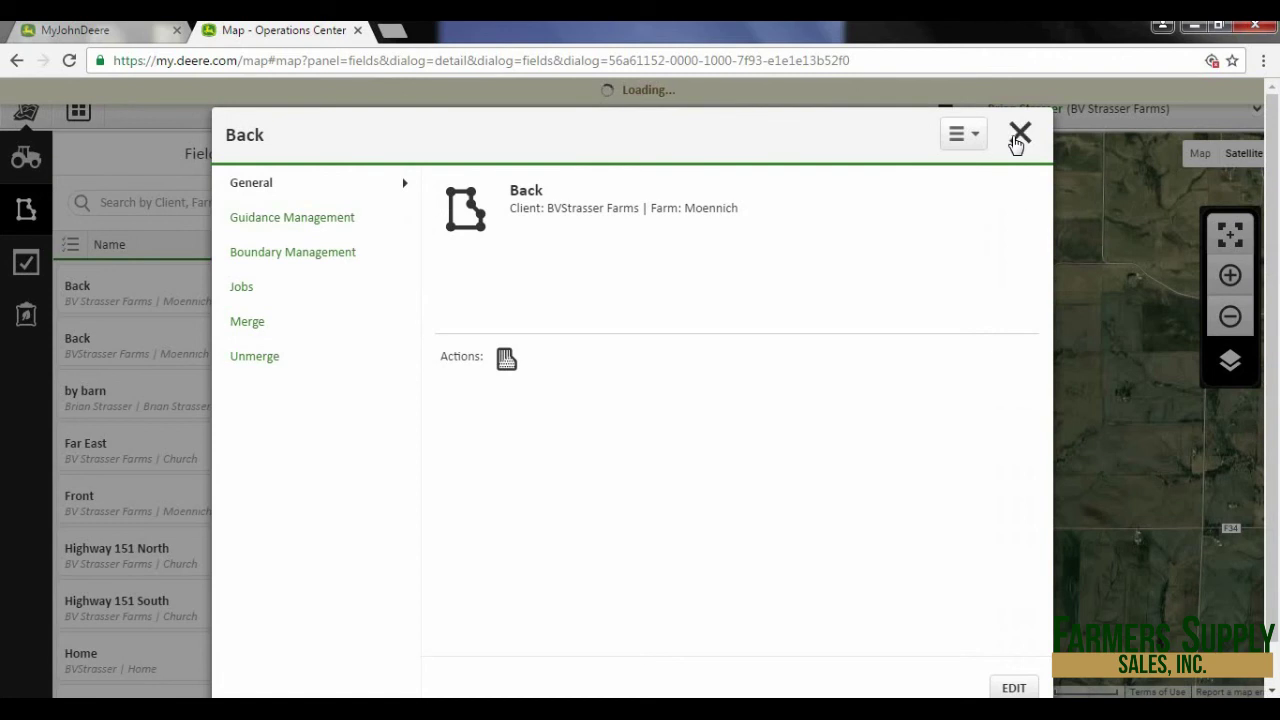
click(1019, 134)
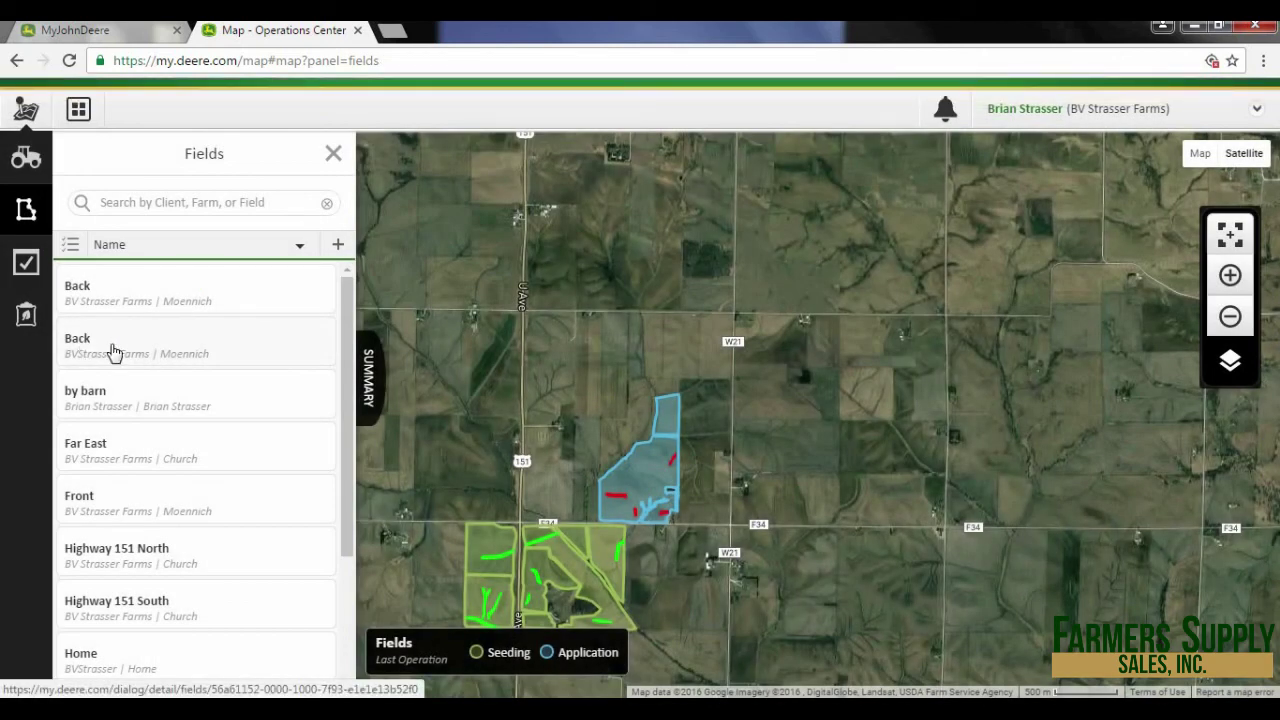
- Delete that duplicate Back field
click(72, 250)
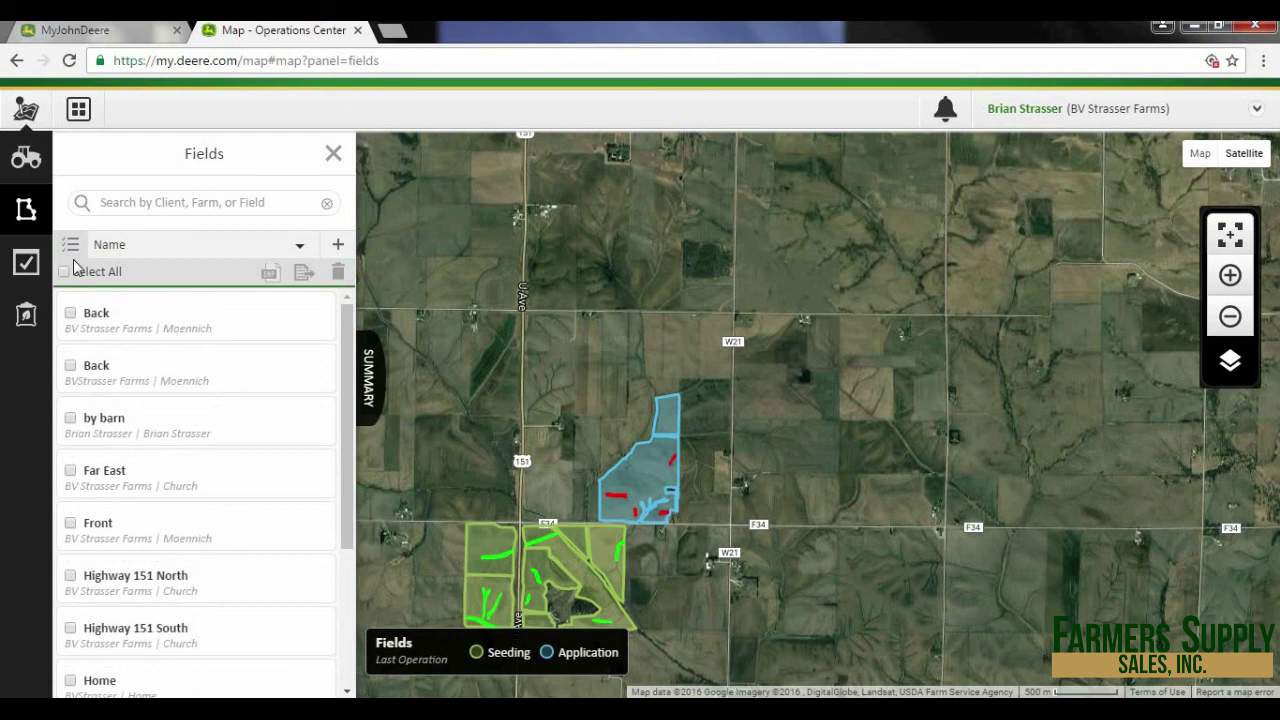
click(70, 366)
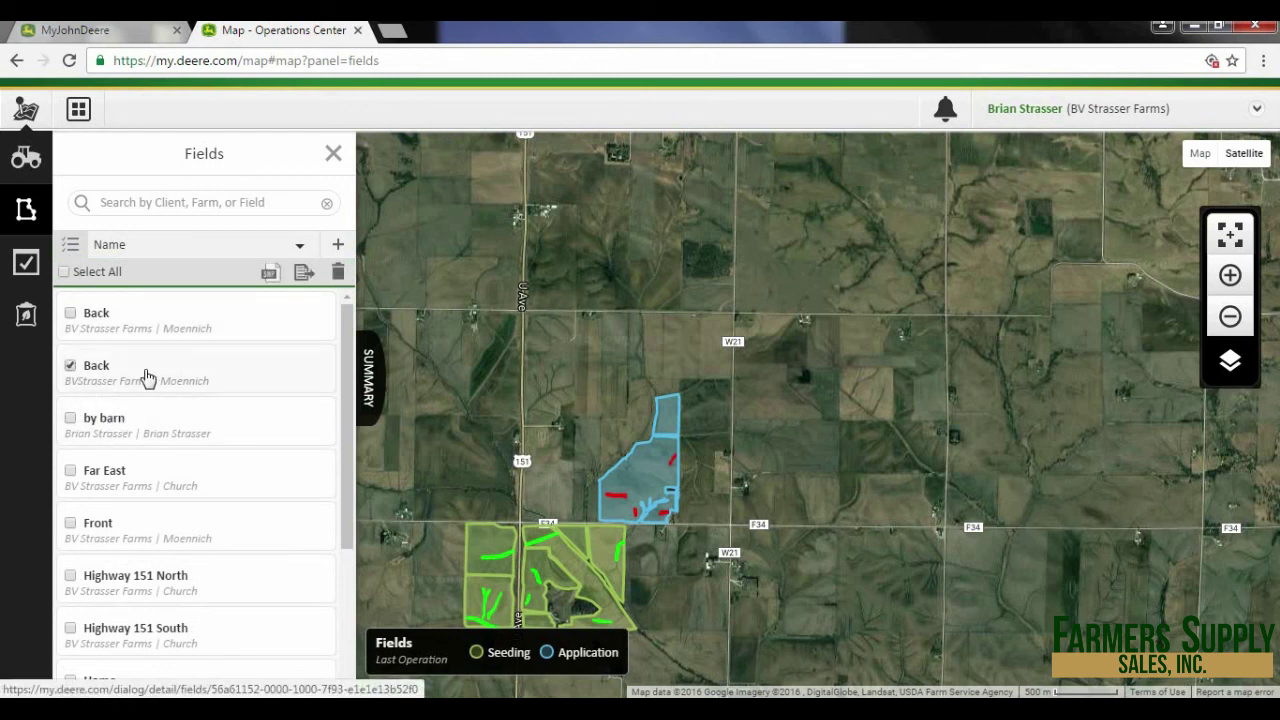
click(338, 274)
click(843, 448)
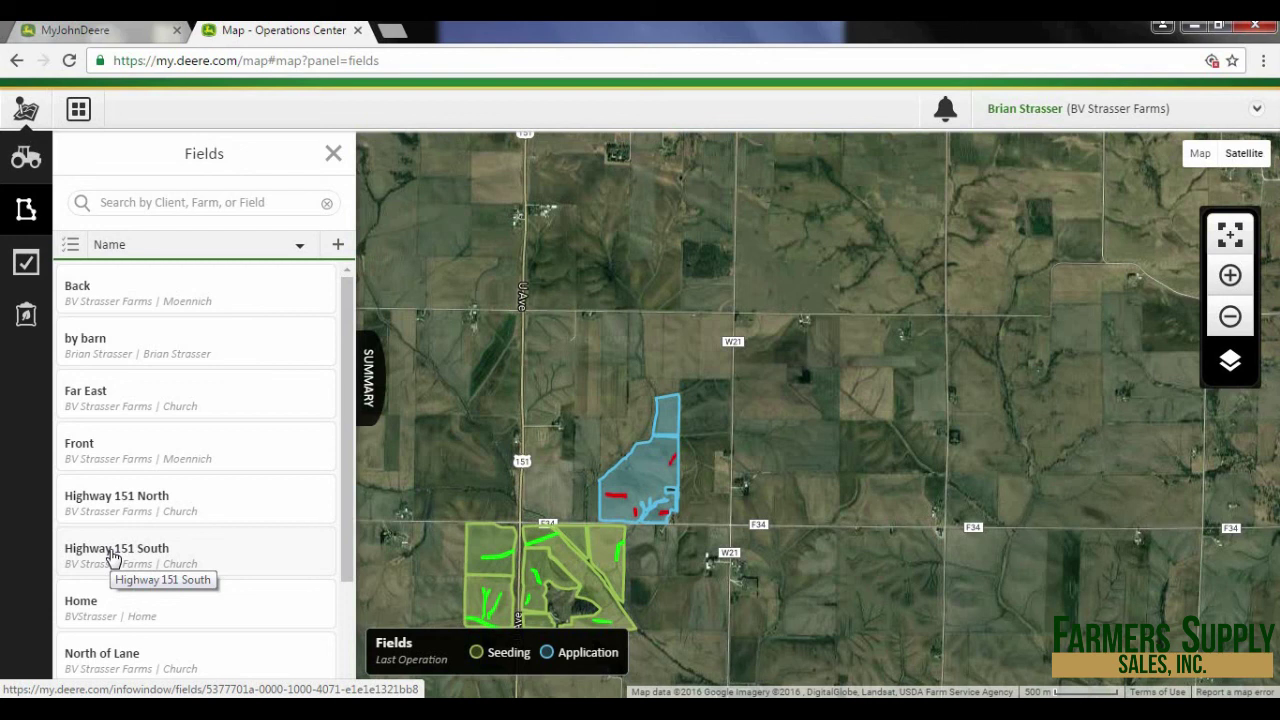
- Merge Highway 151 South into Highway 151 North, giving a 34.9 AC corn field
click(240, 499)
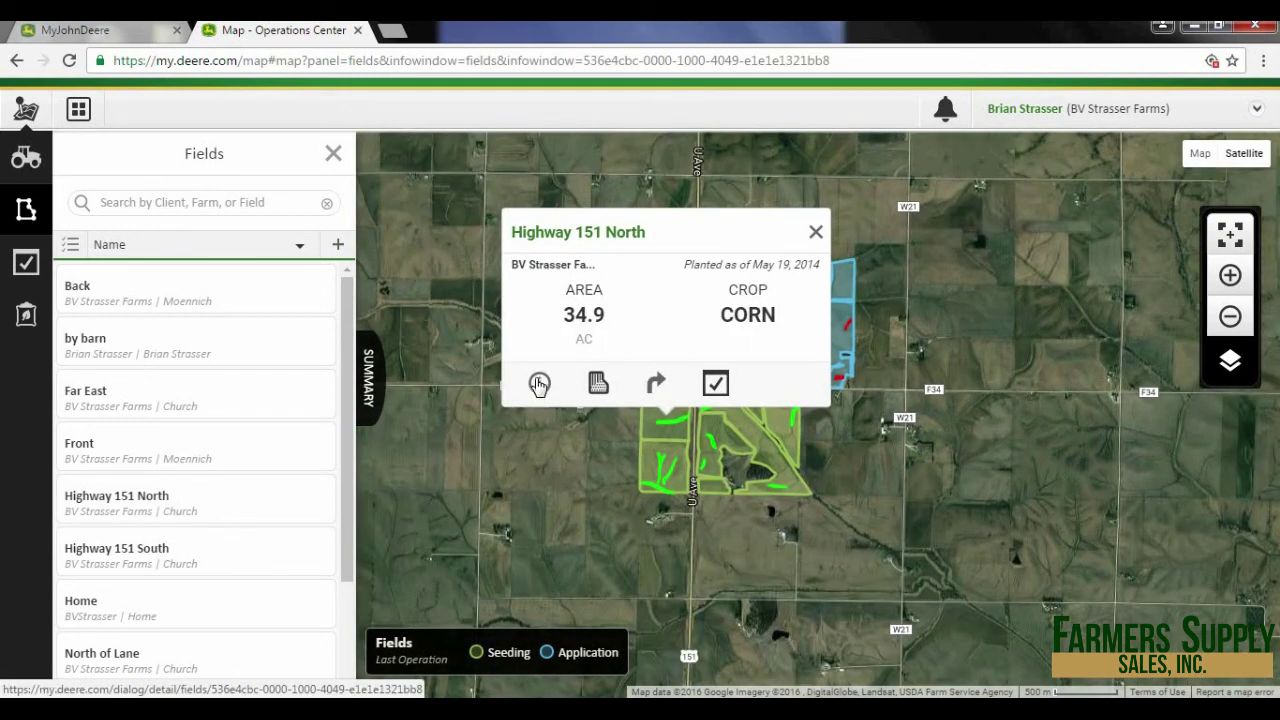
click(538, 384)
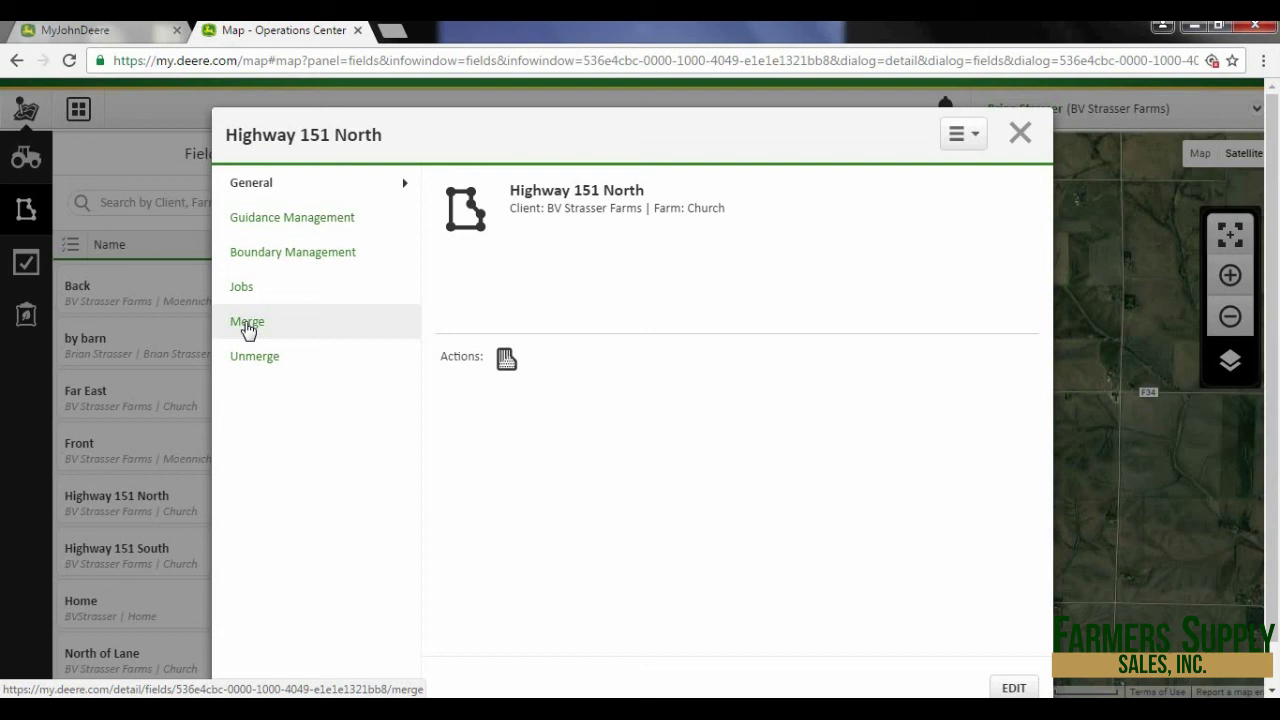
click(247, 330)
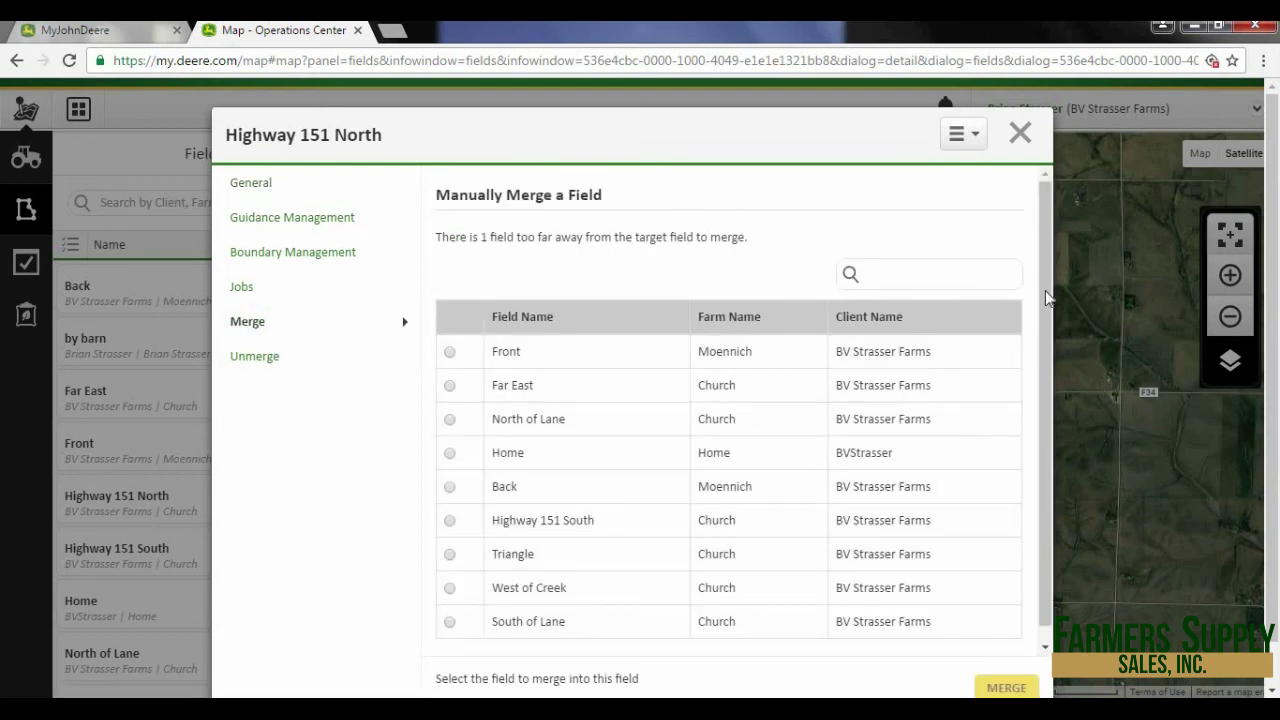
scroll(1048, 305, down, 1)
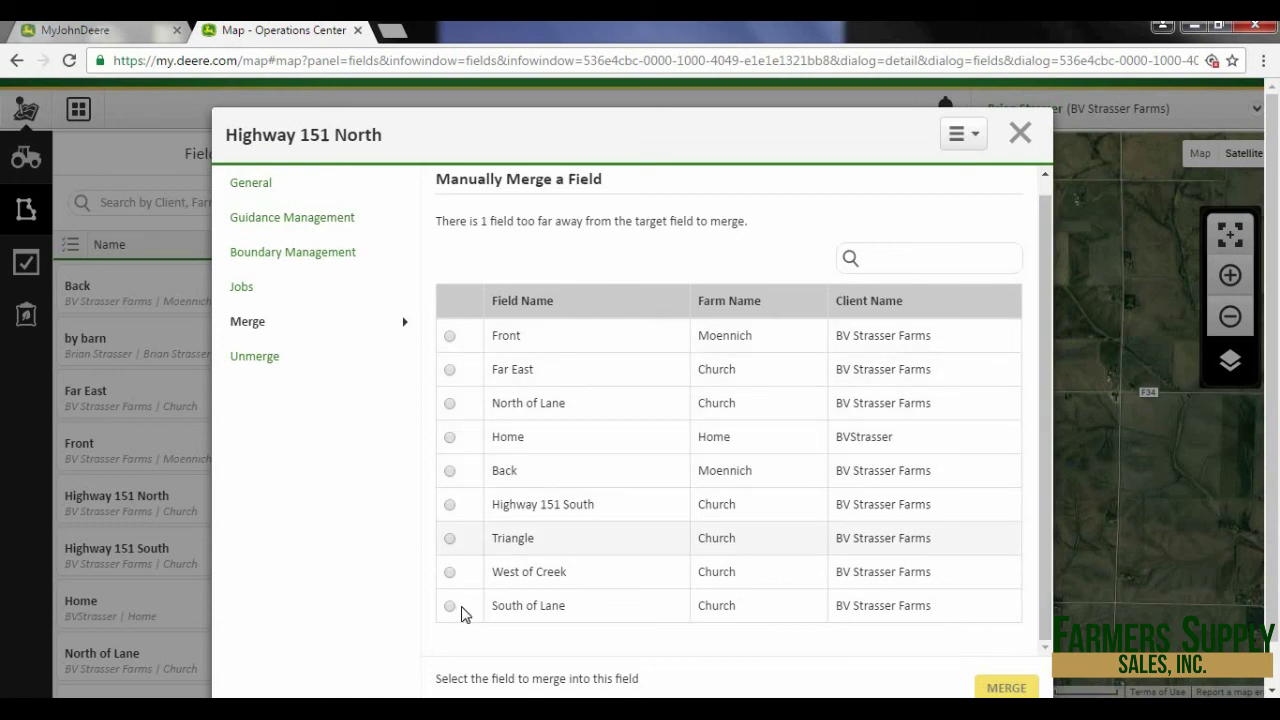
click(449, 510)
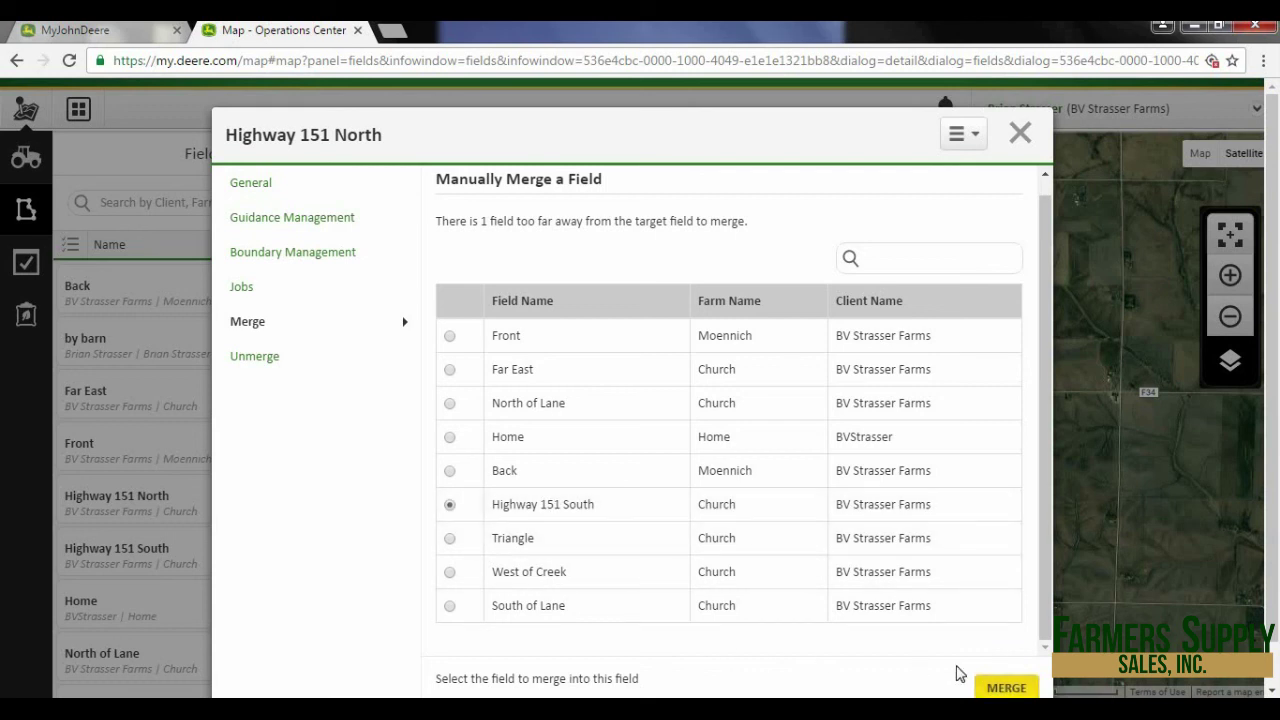
click(1003, 689)
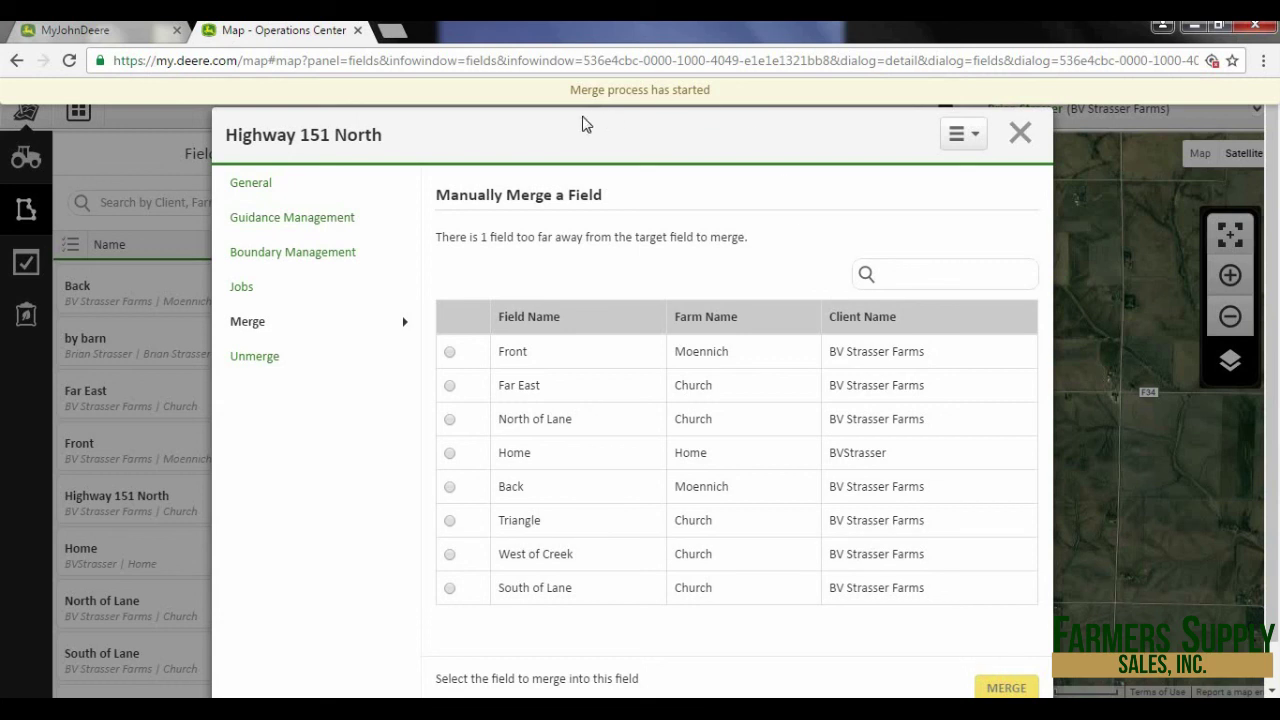
click(1024, 134)
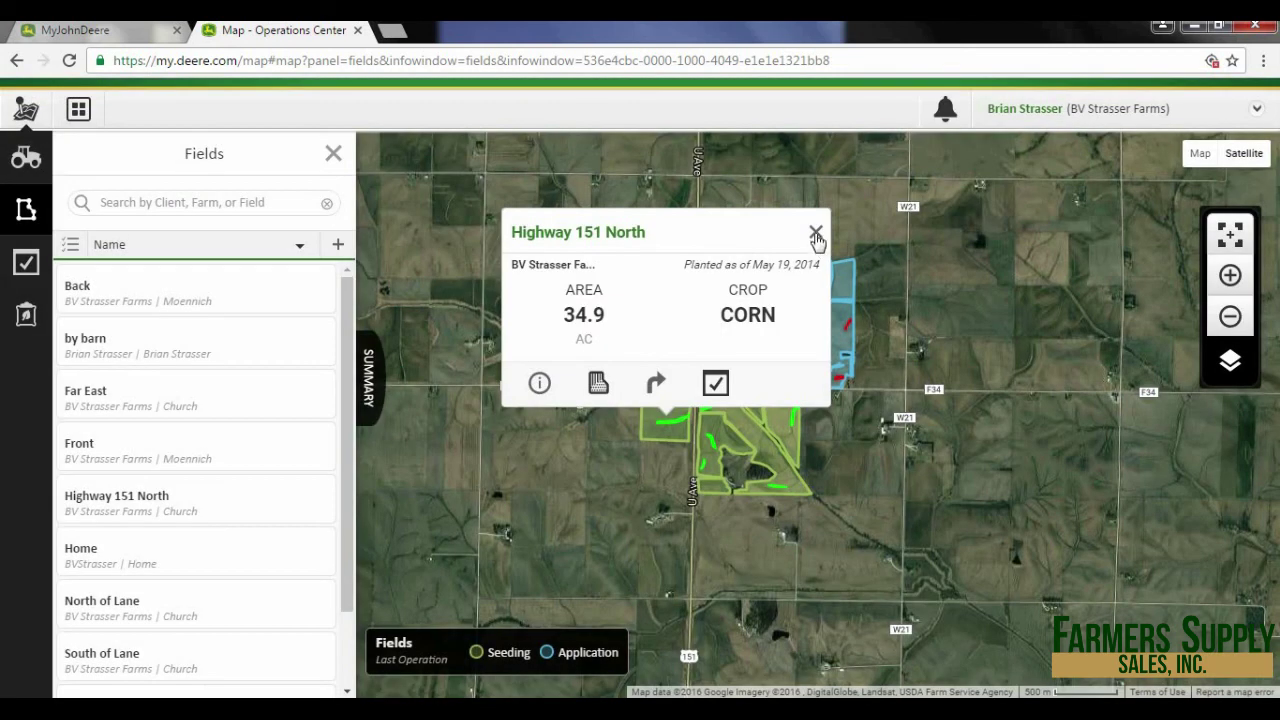
- Compare Highway 151 North's 2014 Corn: Seeding and Soybeans: Seeding data in Field Analyzer
click(816, 233)
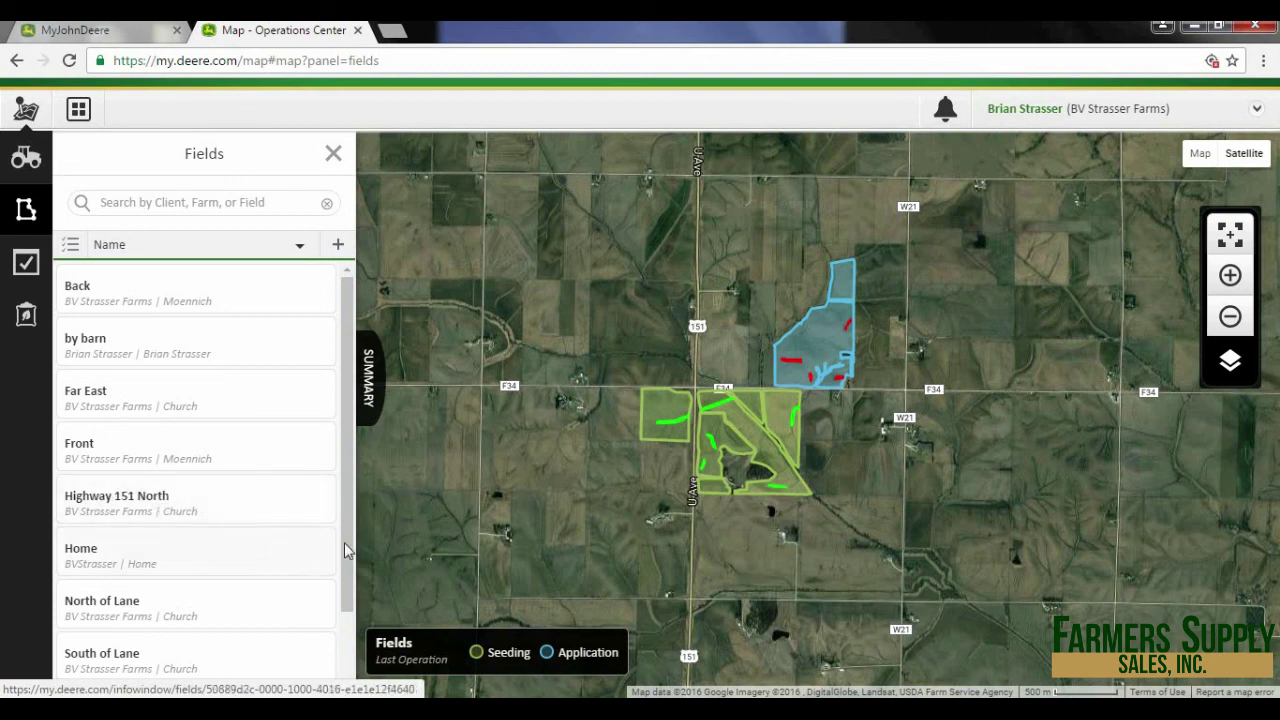
click(195, 505)
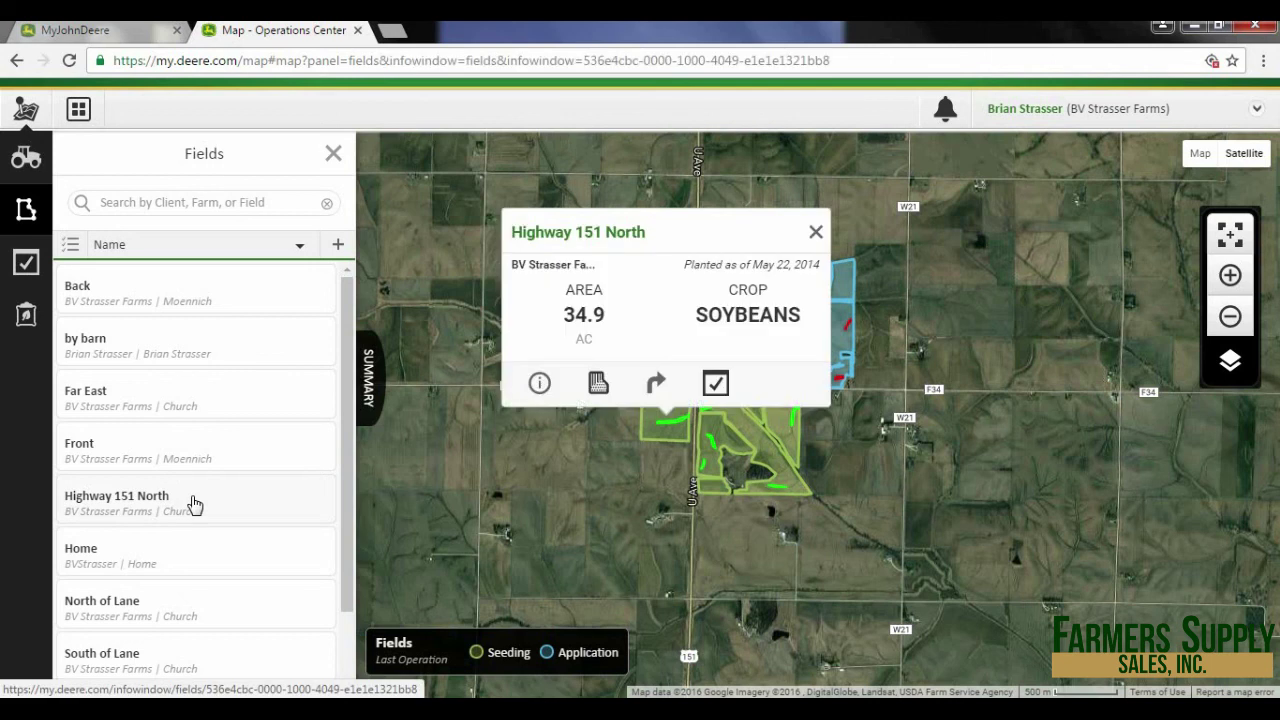
click(599, 393)
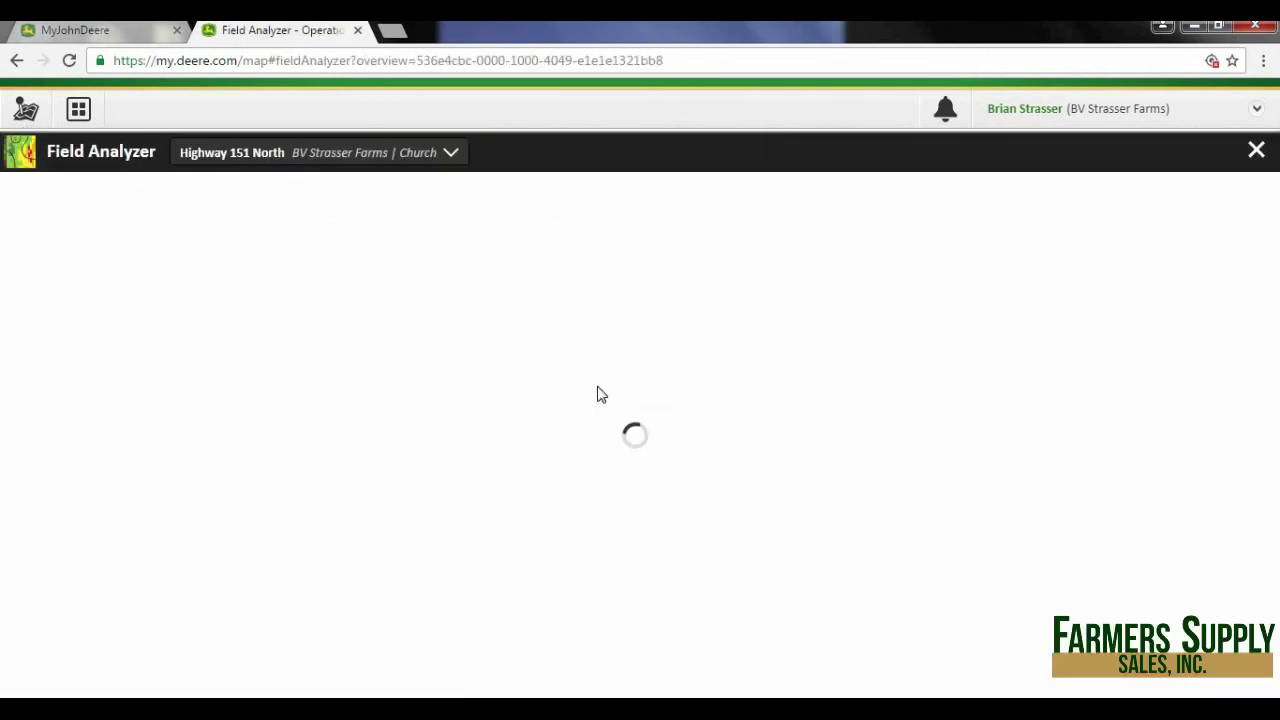
click(183, 200)
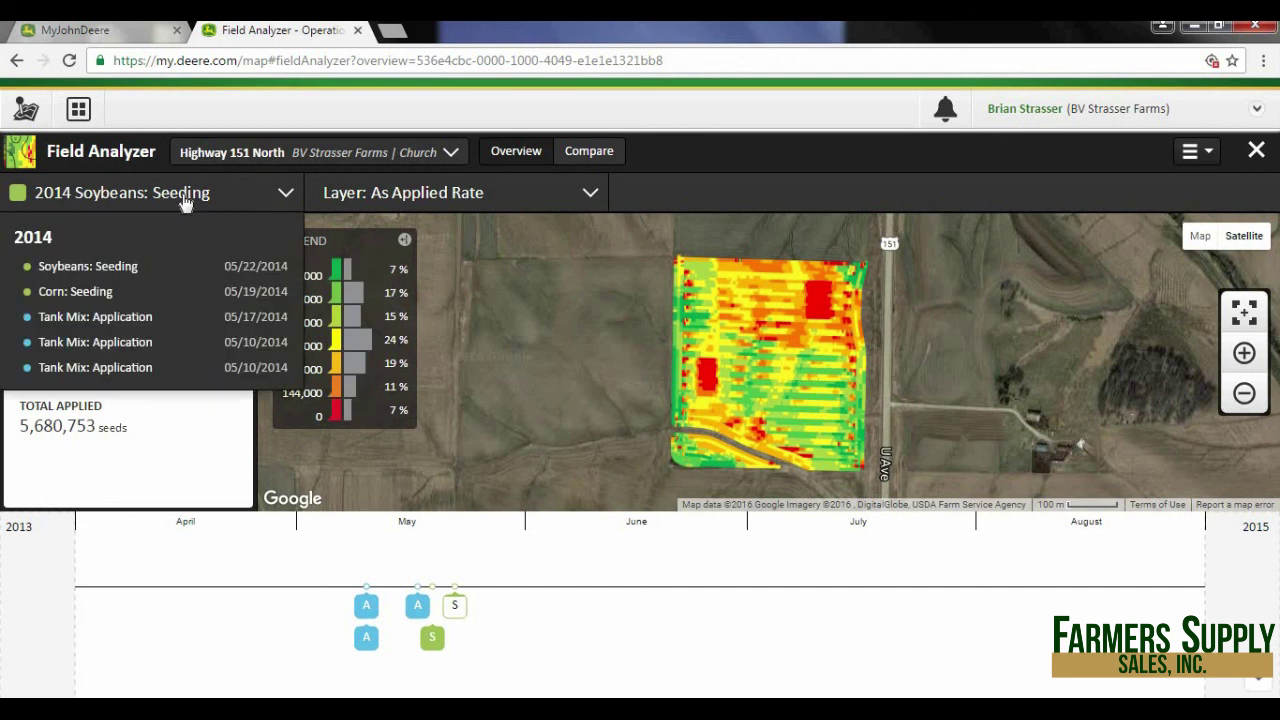
click(114, 294)
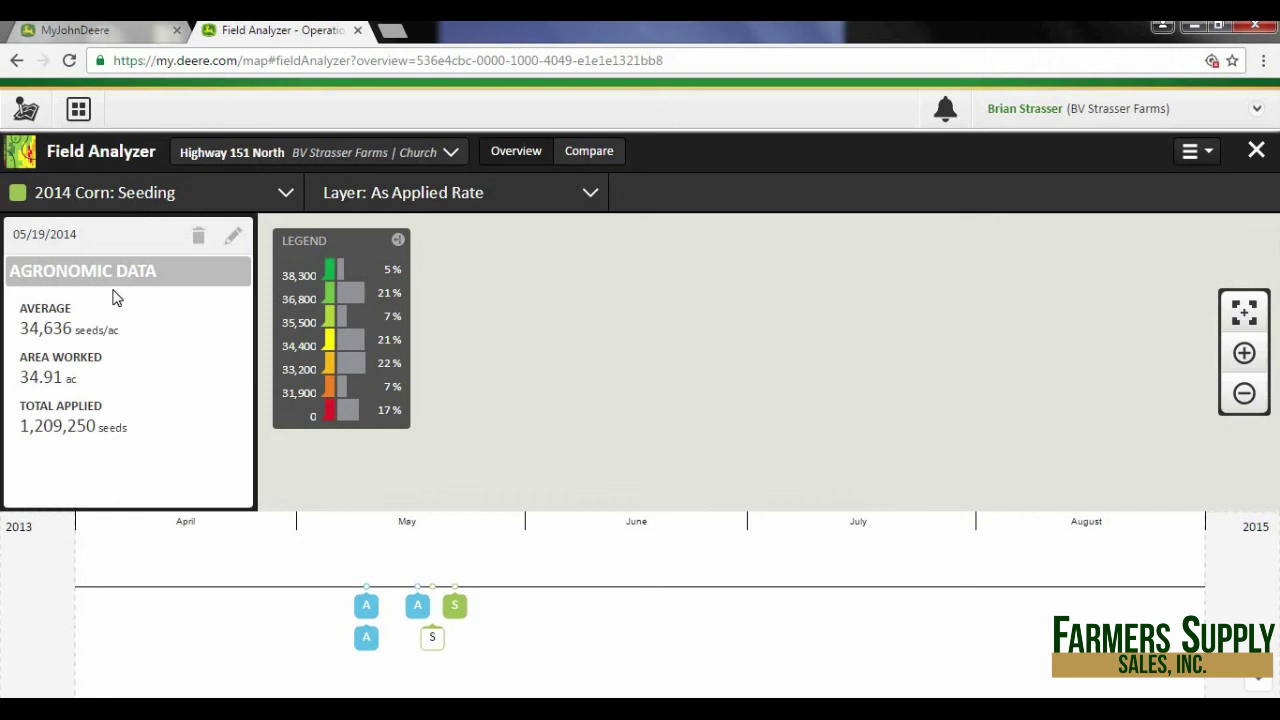
click(102, 202)
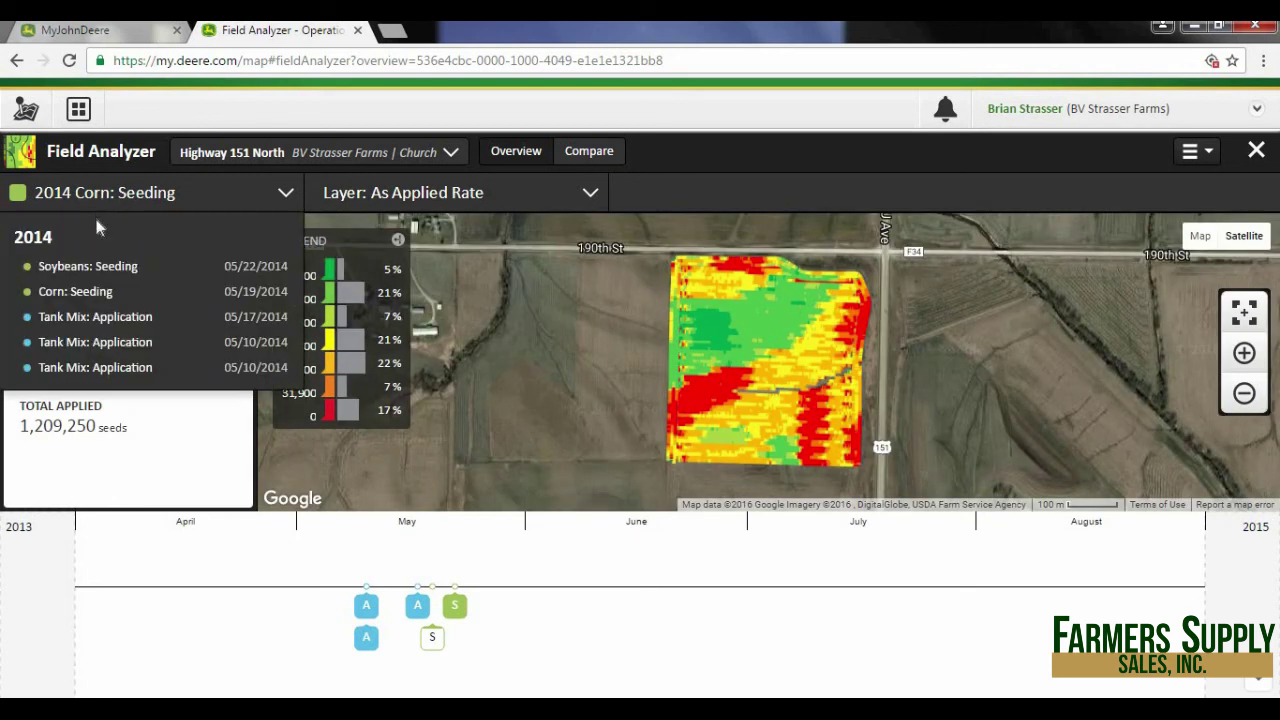
click(86, 270)
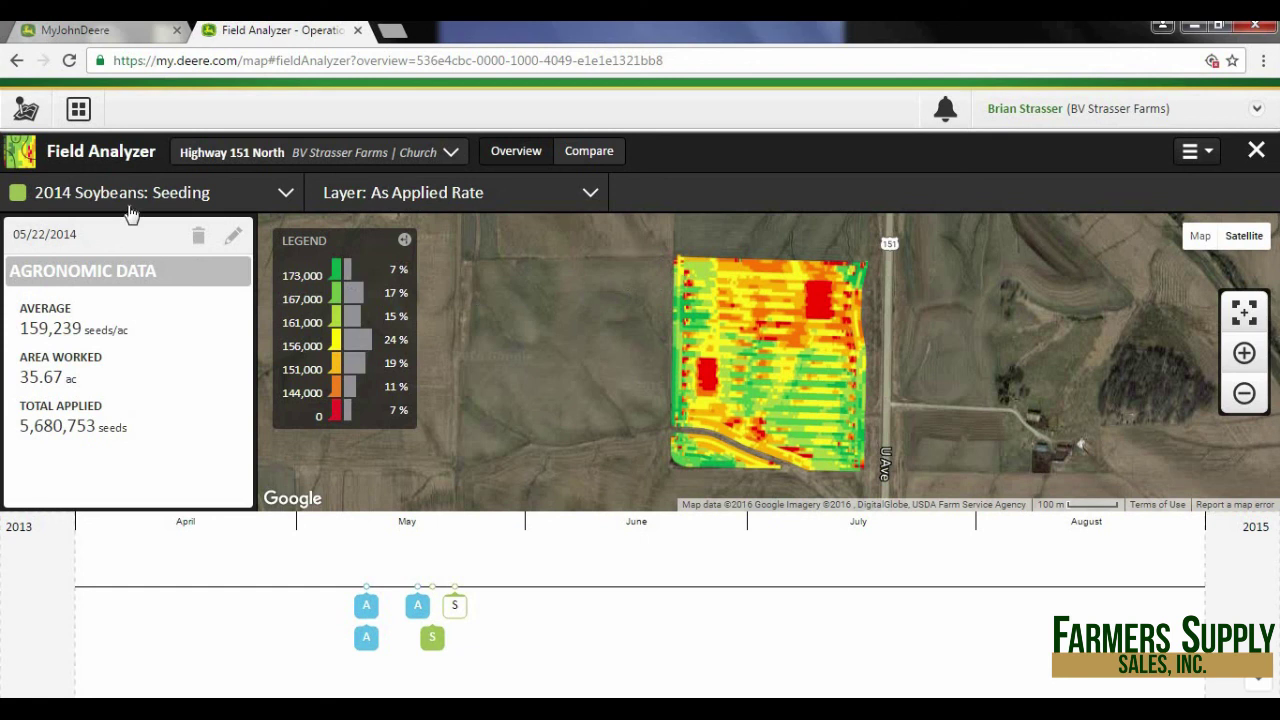
click(1256, 150)
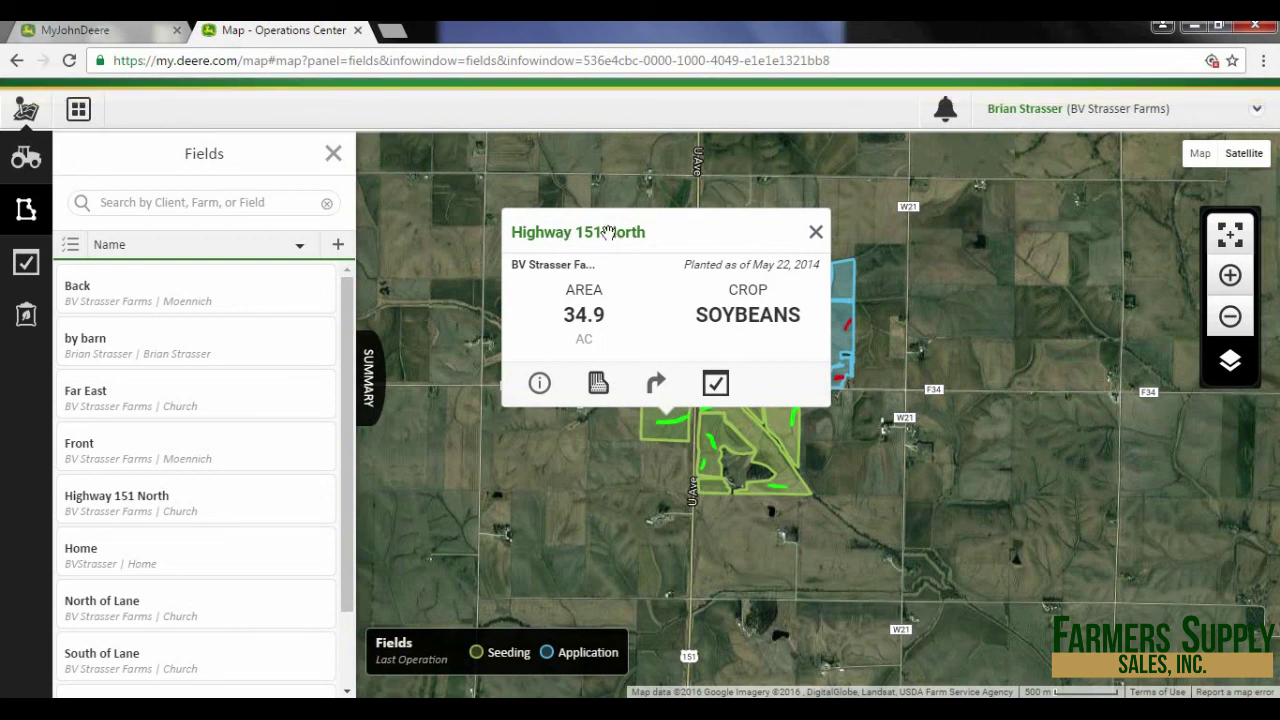
click(540, 386)
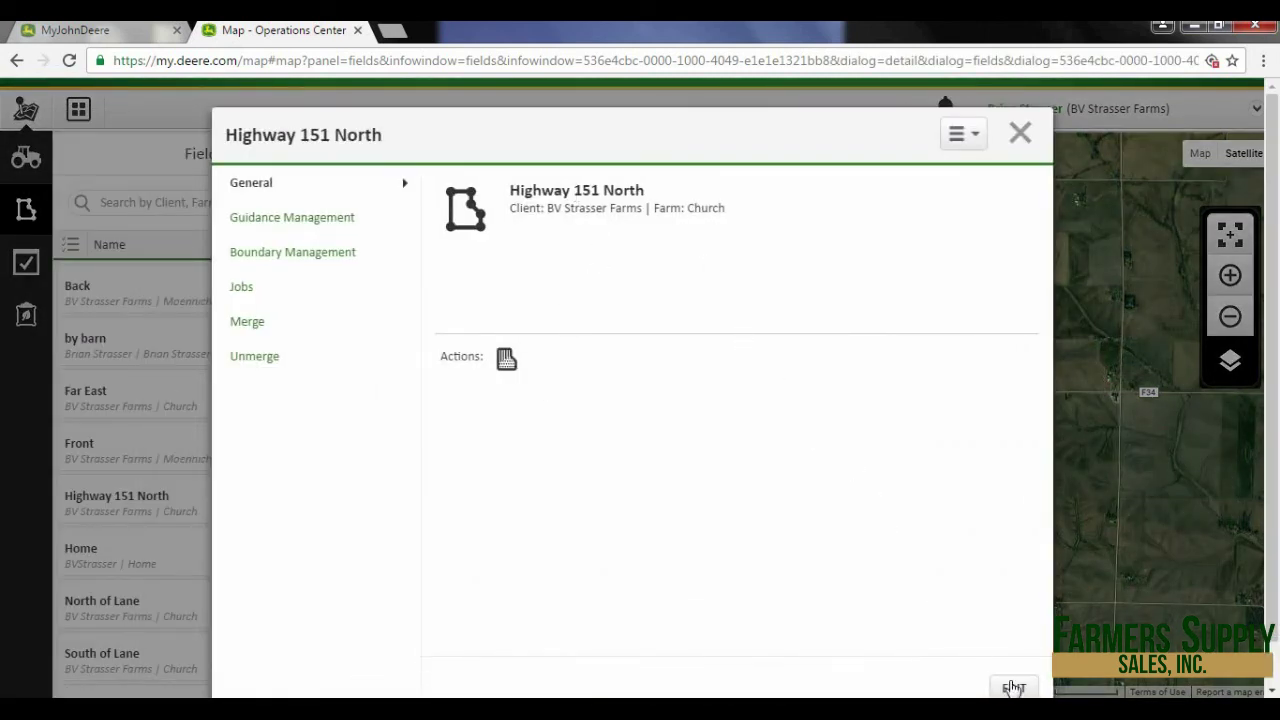
- Rename Highway 151 North to 'West Highway 151' and save the change
click(1015, 688)
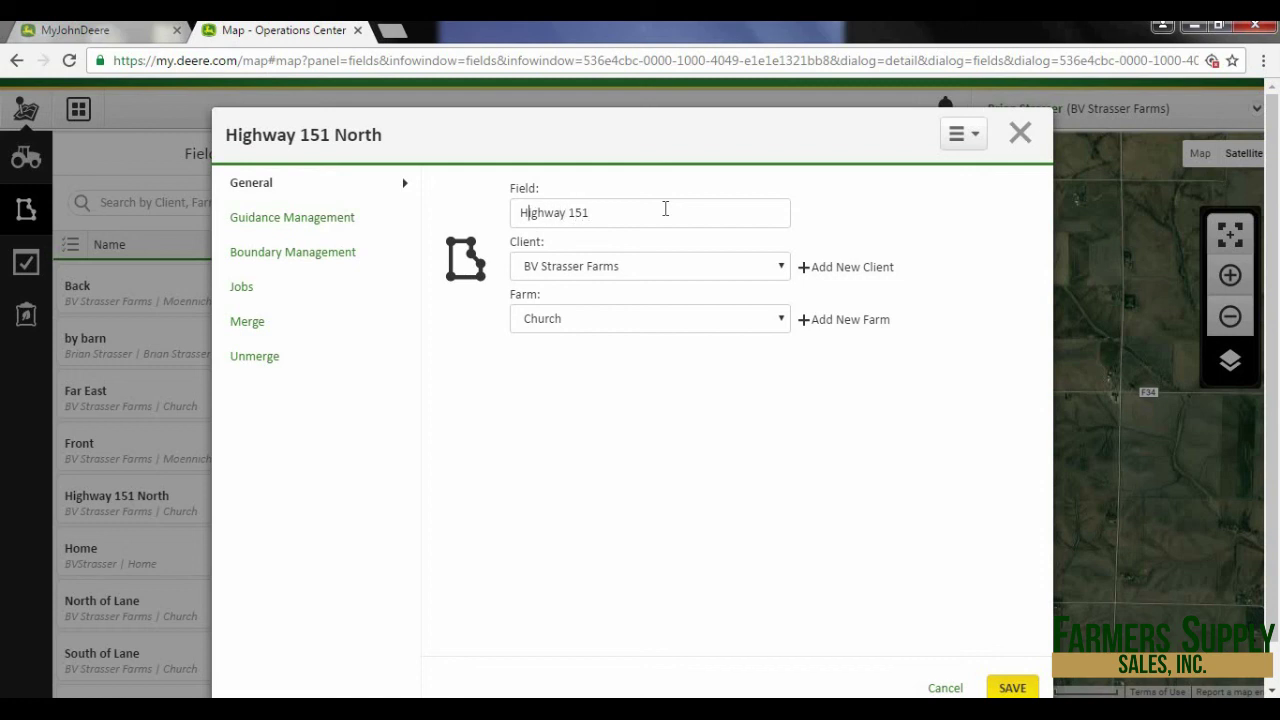
text(West)
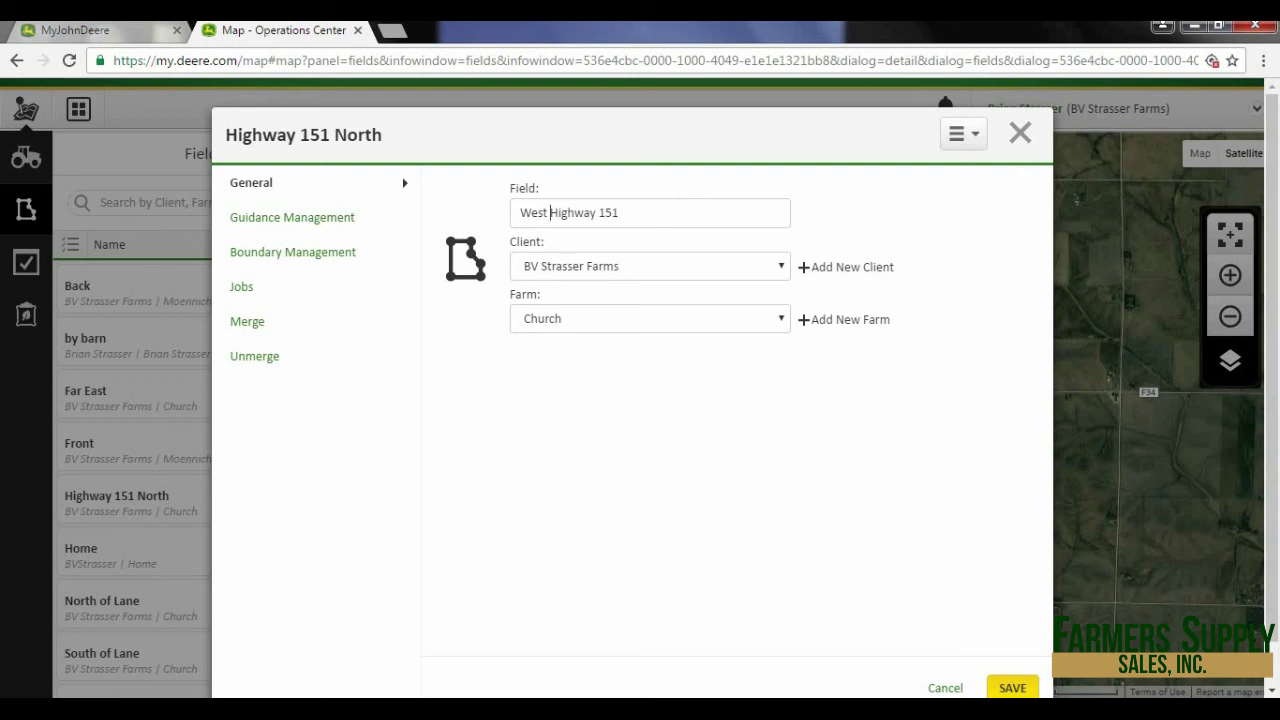
click(1012, 689)
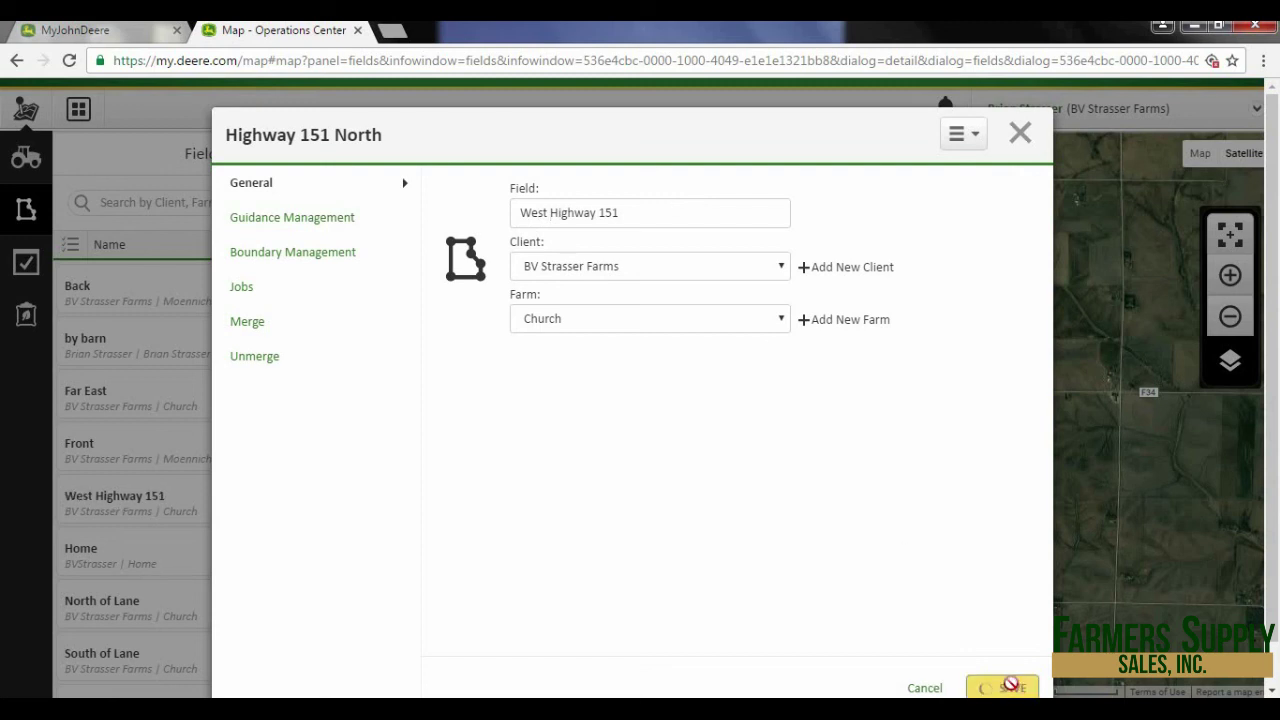
click(1020, 133)
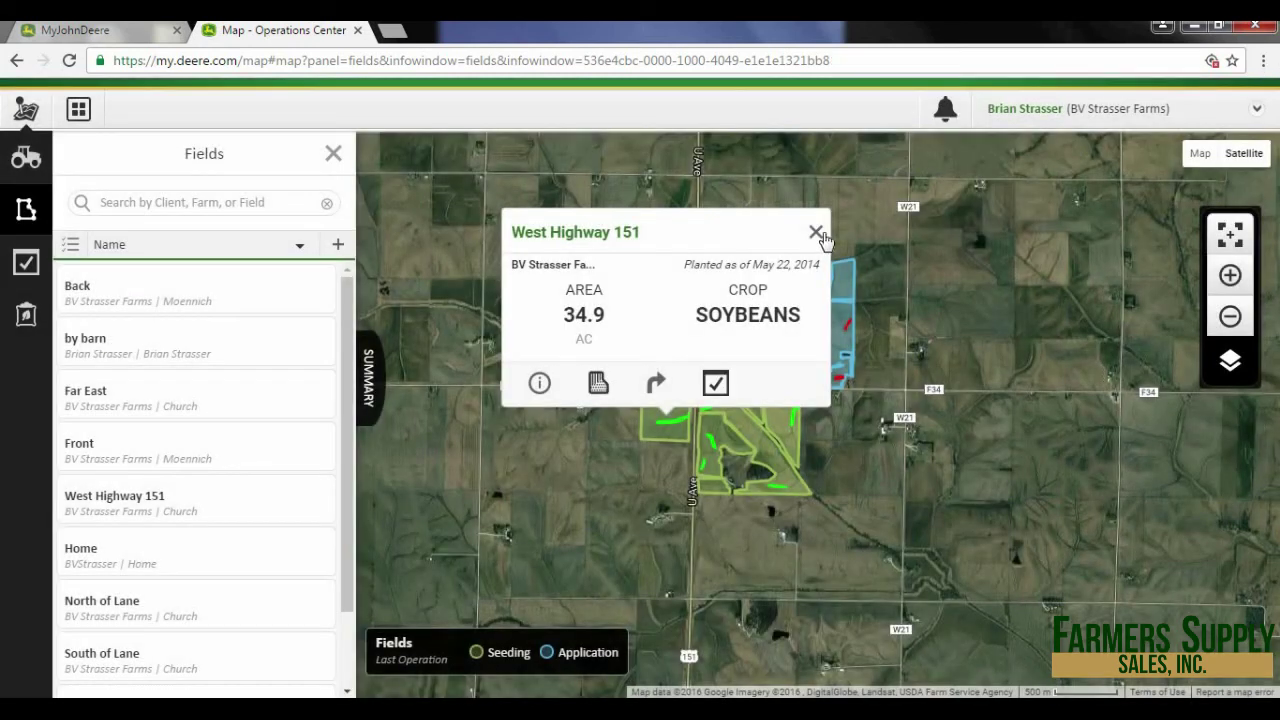
click(816, 233)
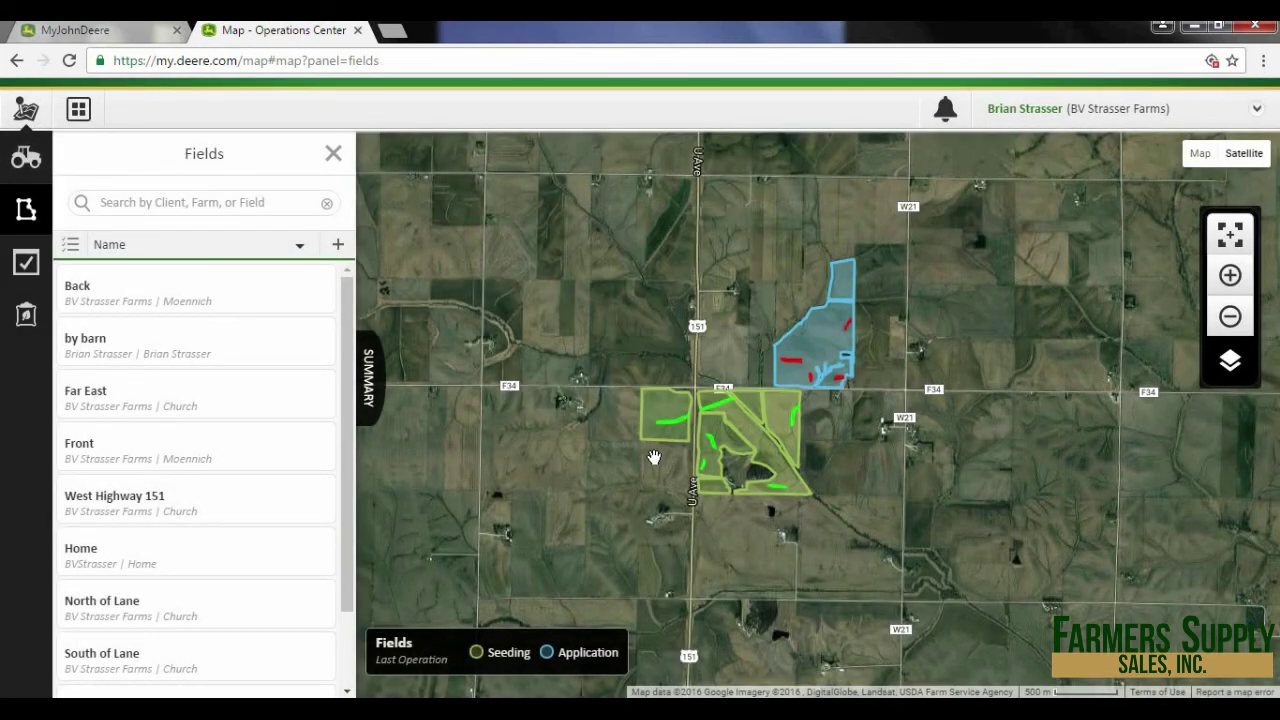
- Unmerge the Dec 20, 2016 Highway 151 South merge from West Highway 151
click(237, 500)
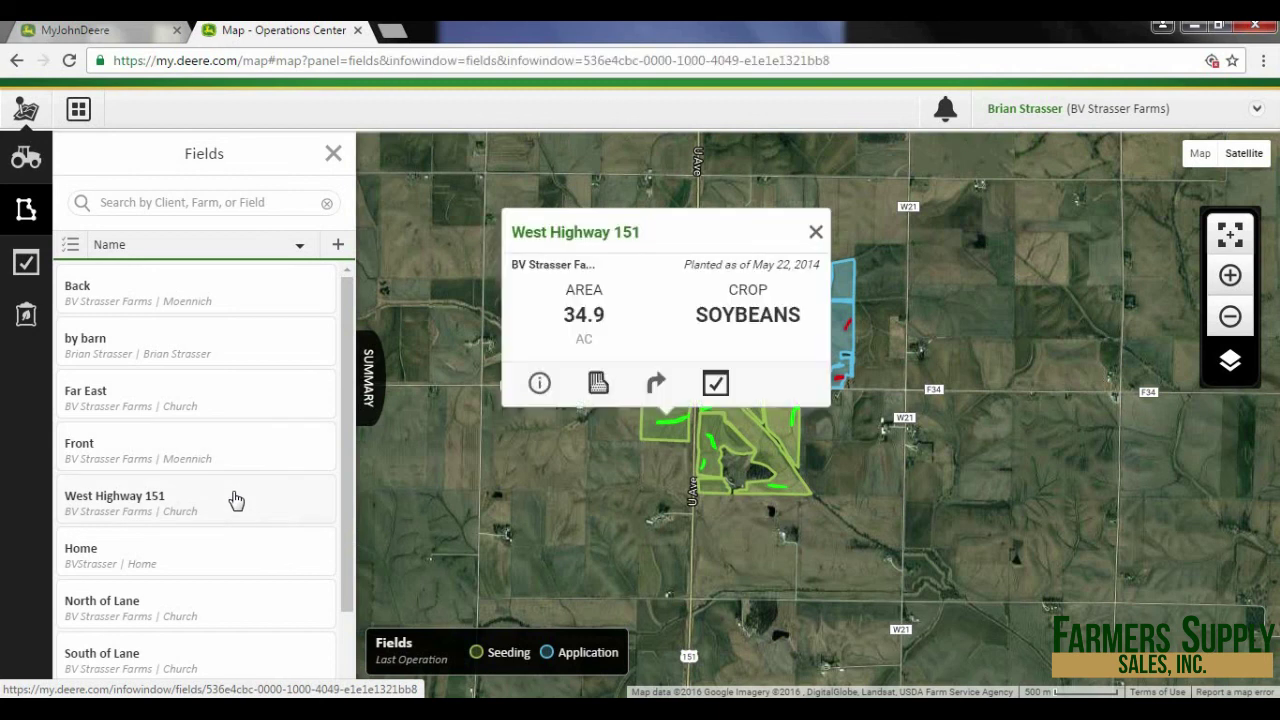
click(540, 384)
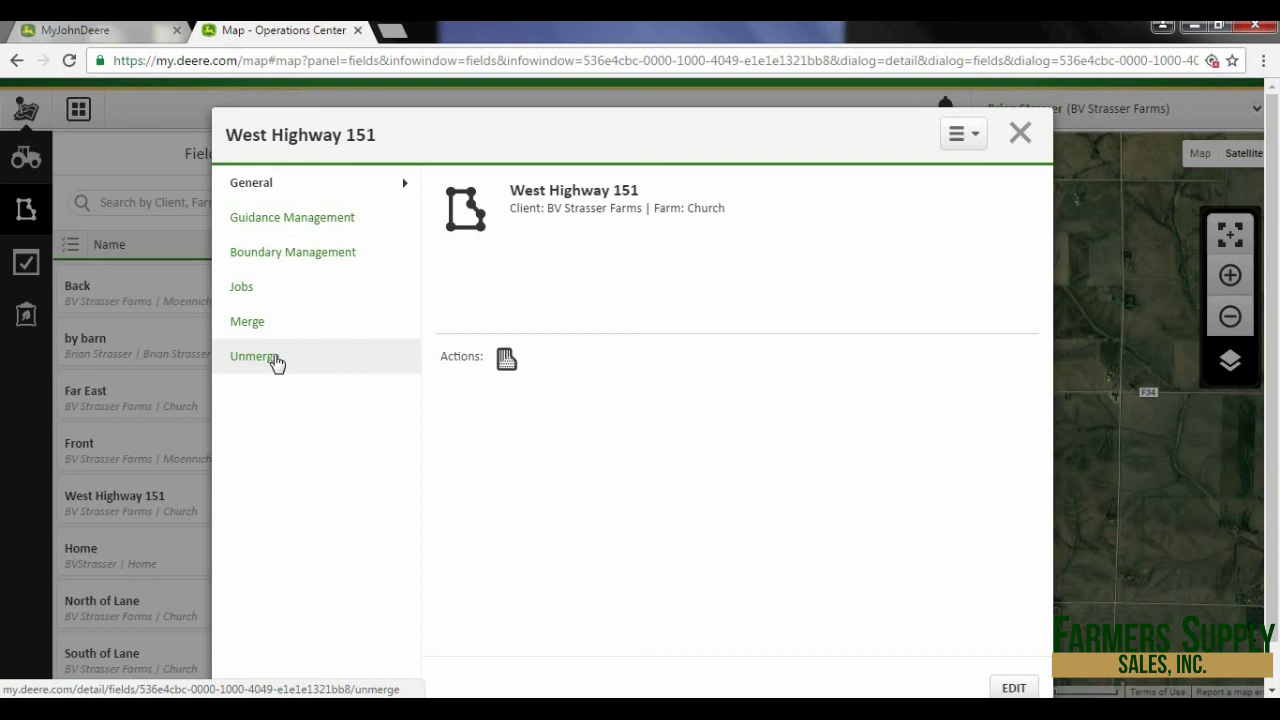
click(277, 364)
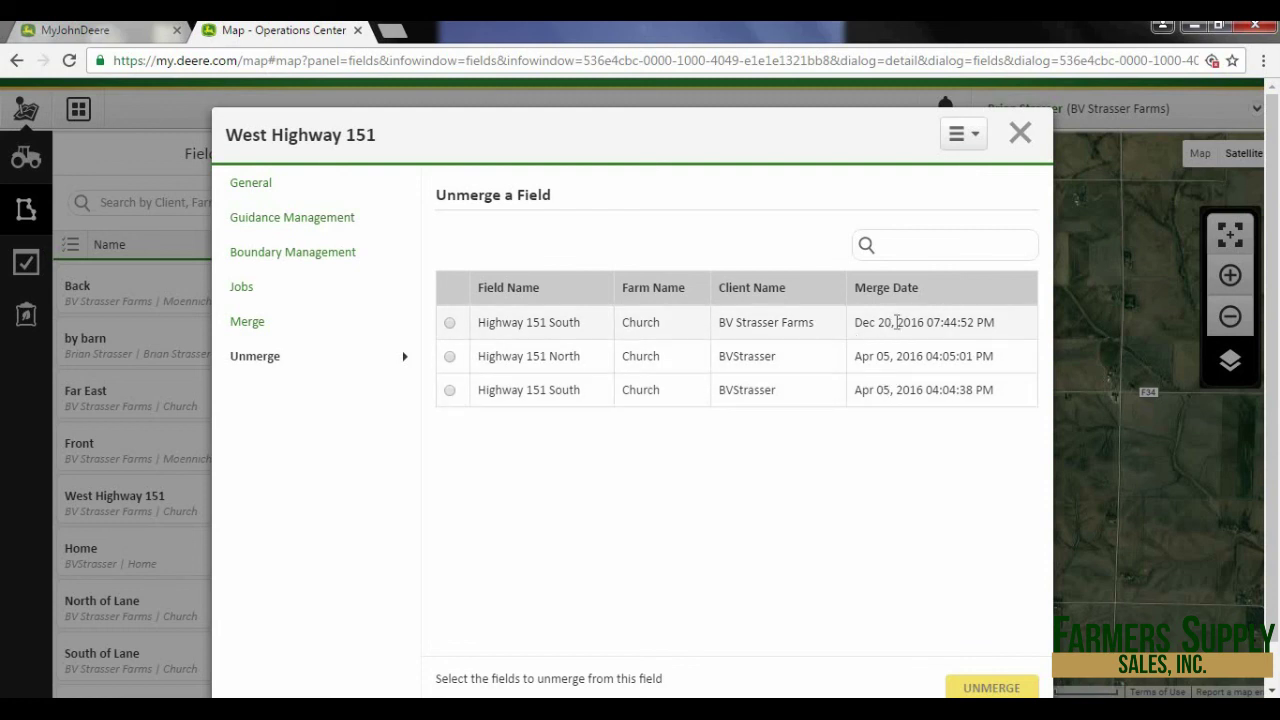
click(449, 323)
click(985, 684)
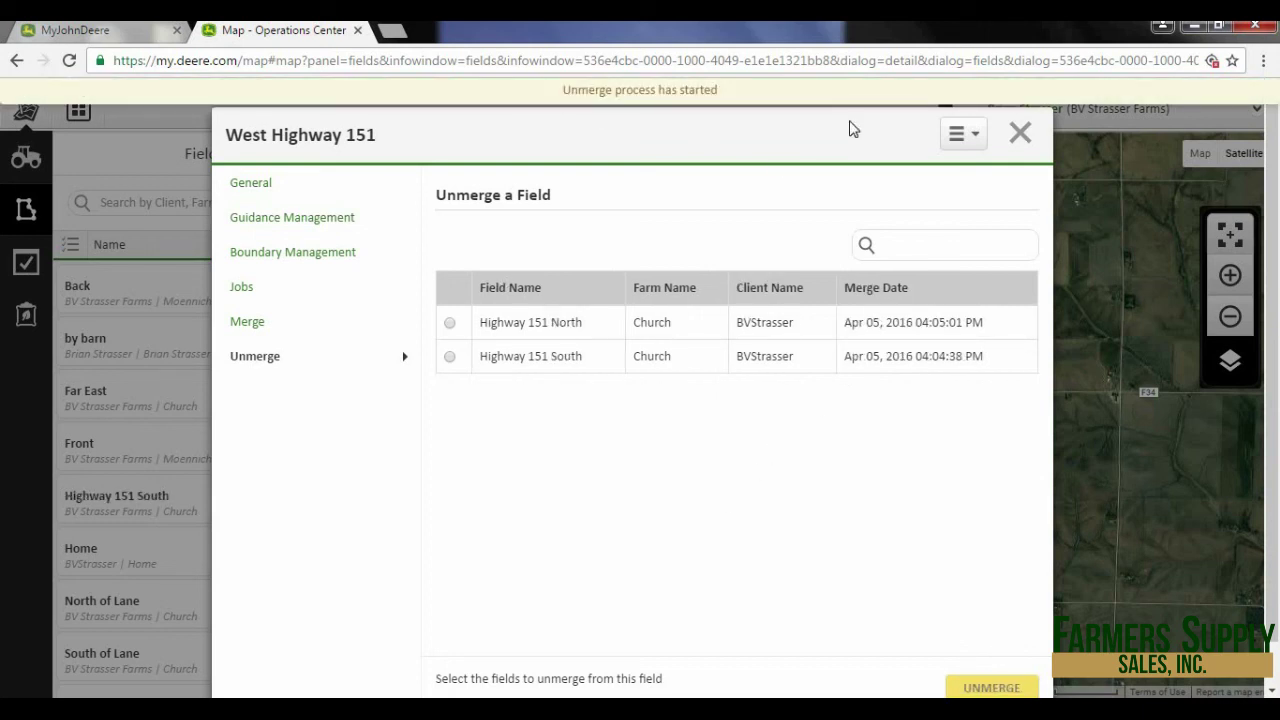
click(1020, 134)
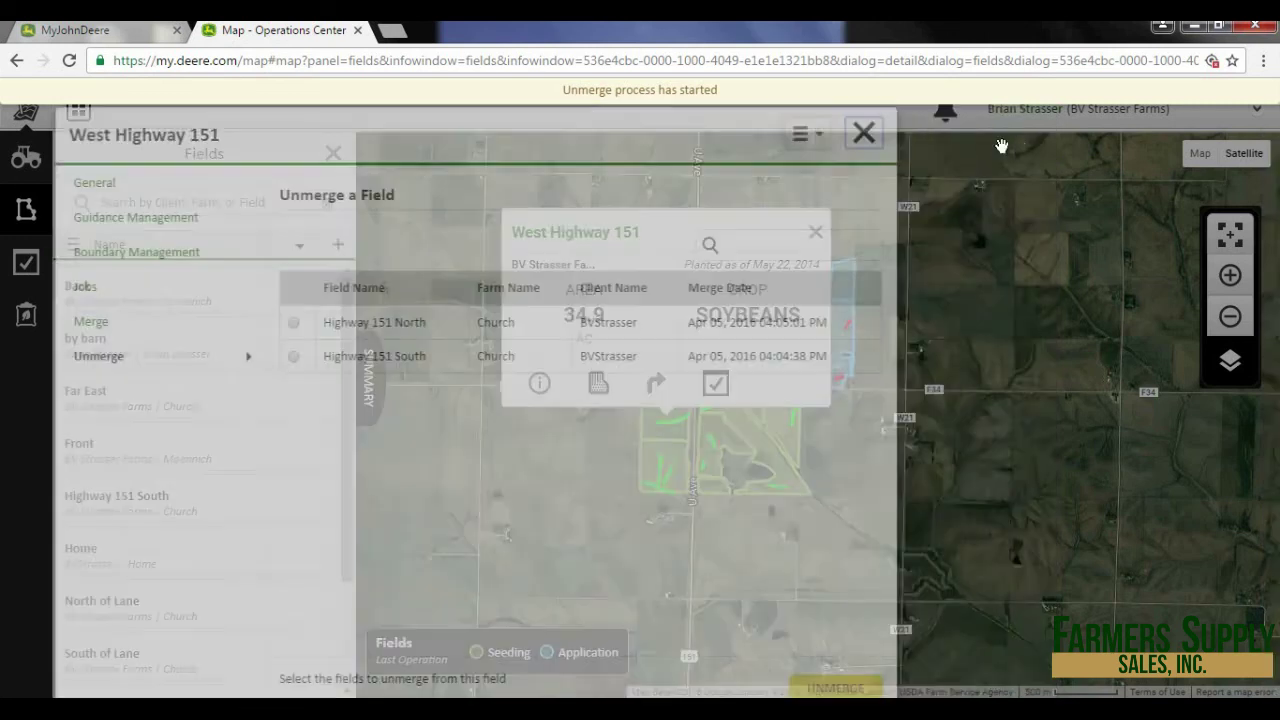
click(813, 233)
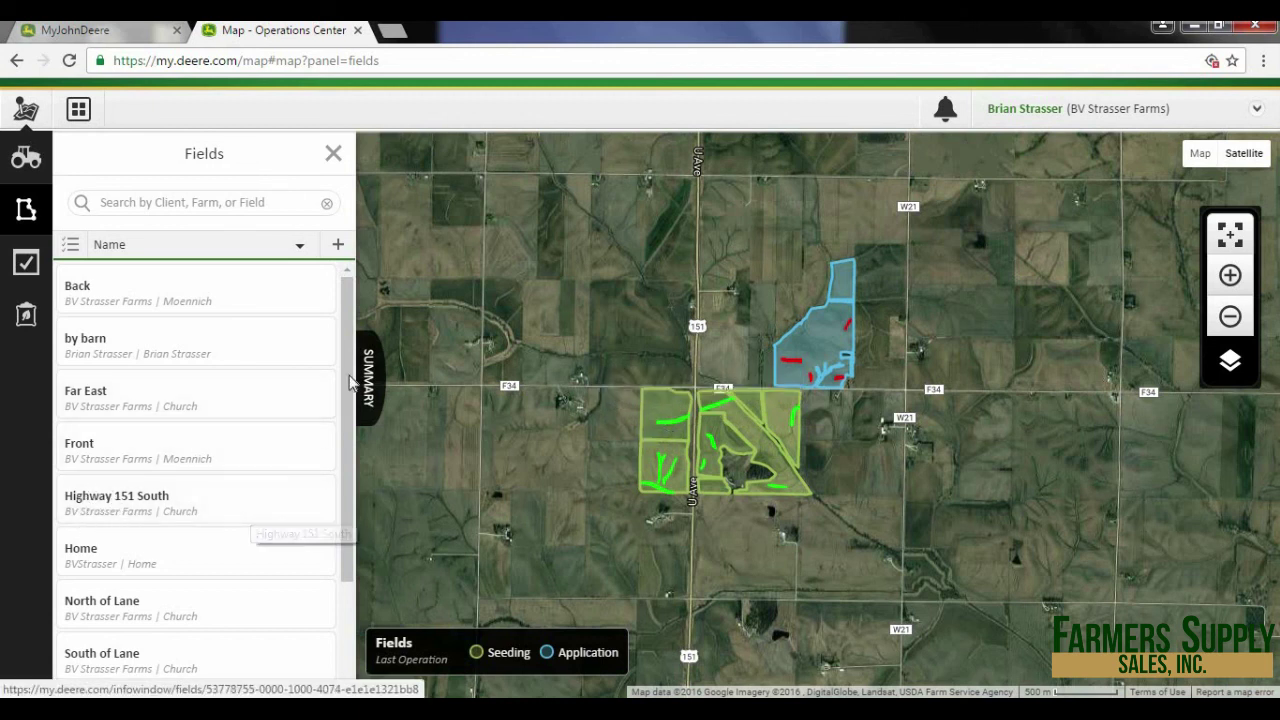
- Rename West Highway 151 back to 'Highway 151 North' and save it
scroll(346, 532, down, 1)
scroll(346, 524, down, 1)
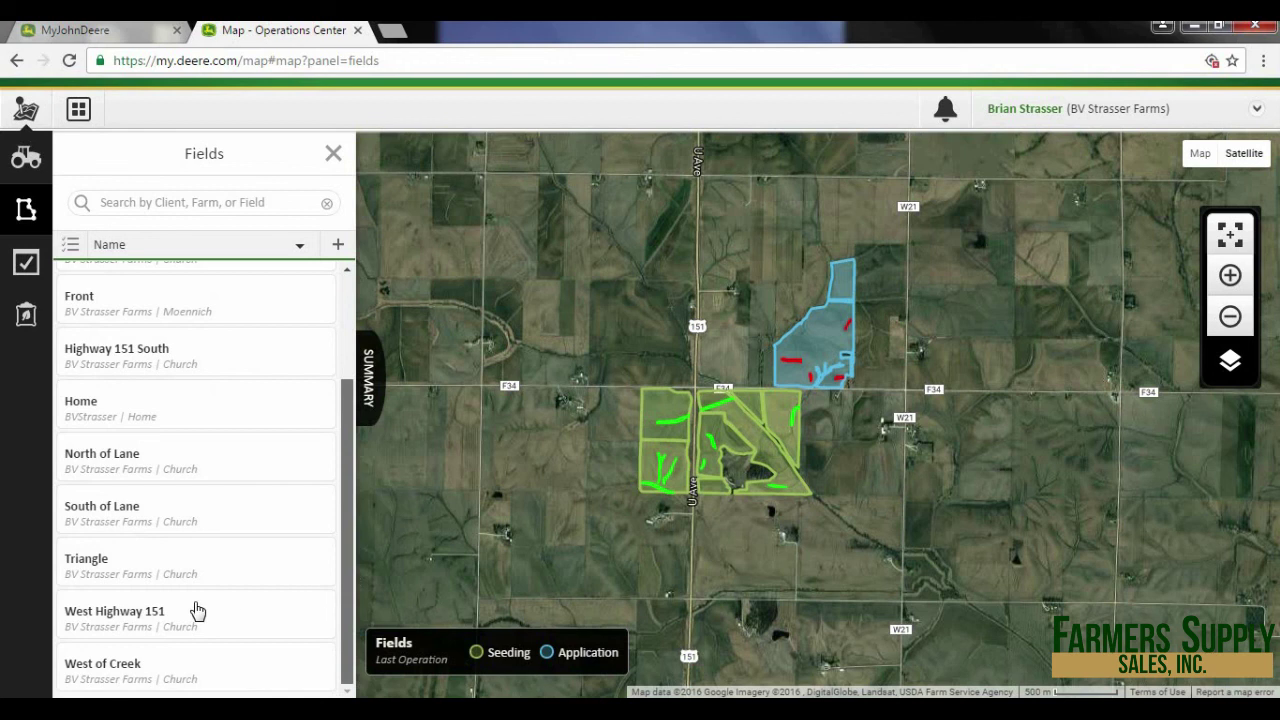
click(130, 618)
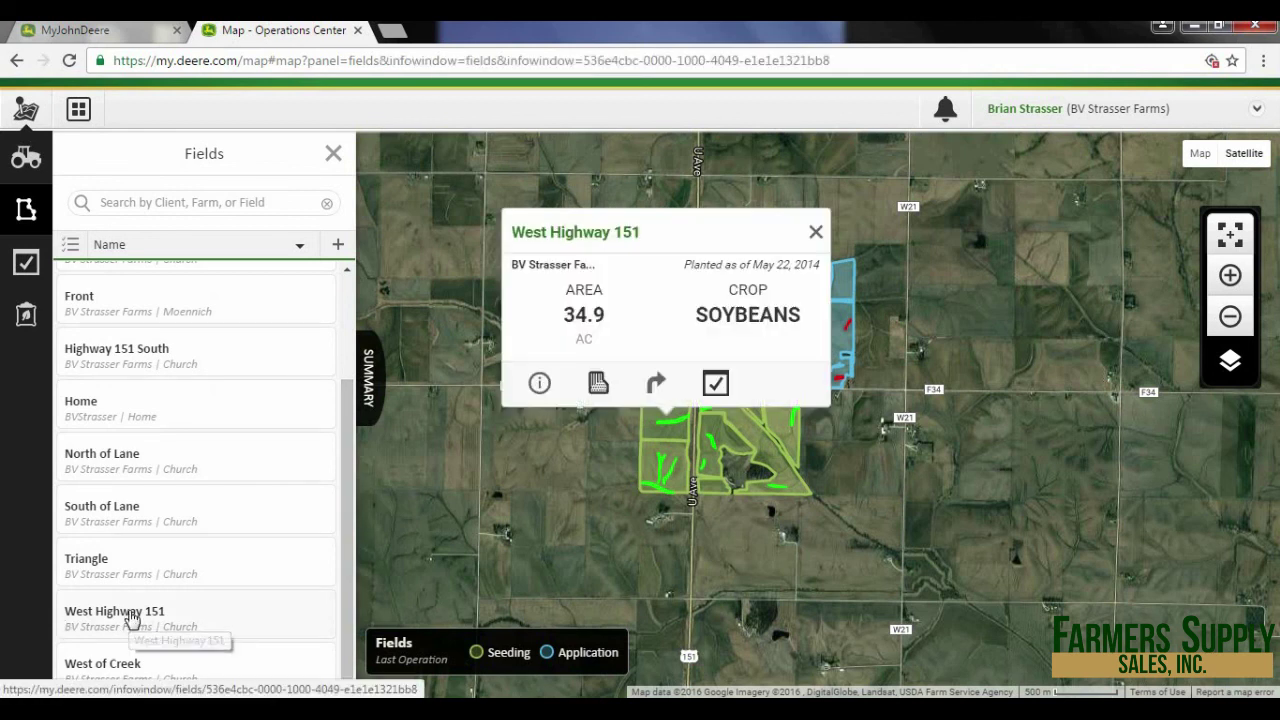
click(541, 386)
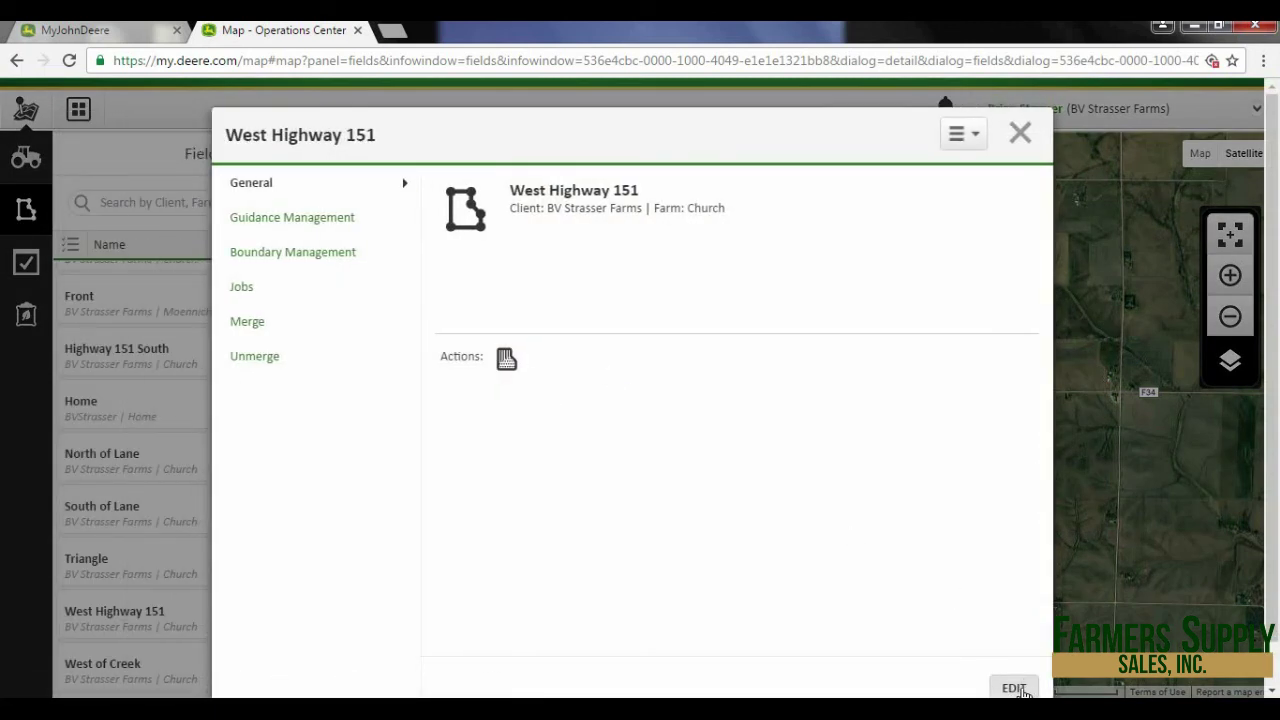
click(1014, 688)
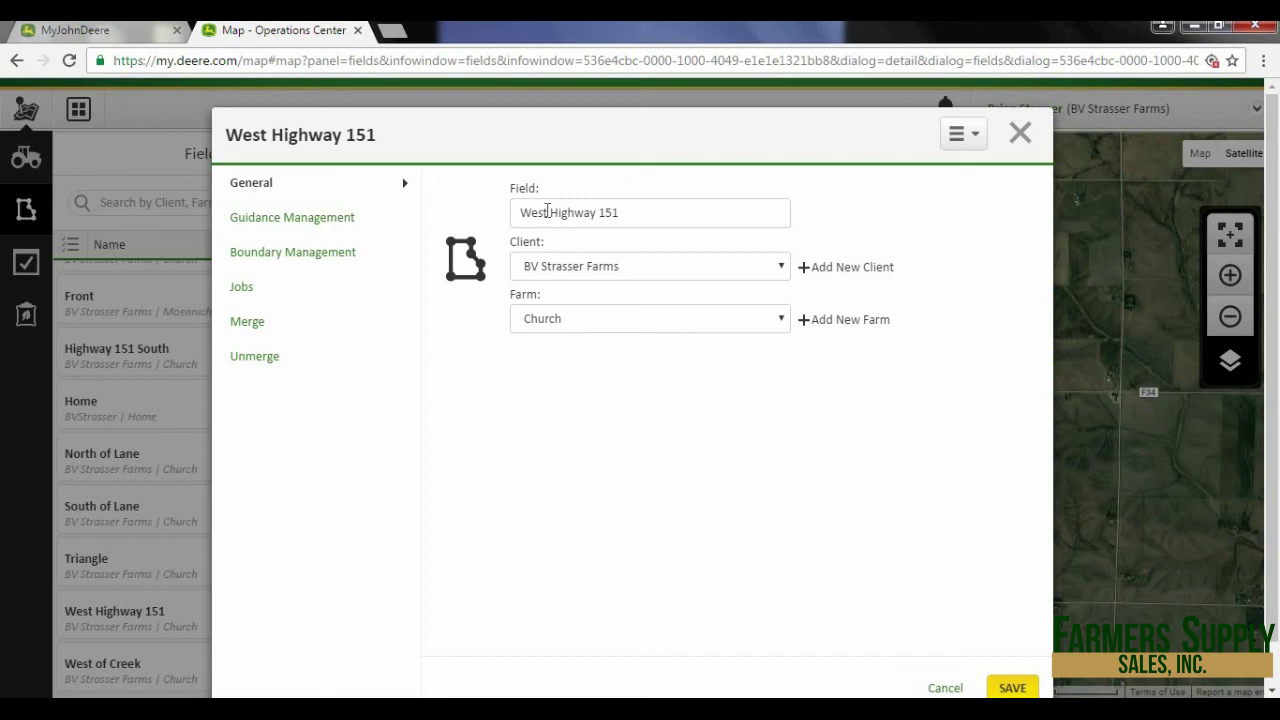
key(BackSpace)
key(BackSpace)
key(BackSpace)
key(BackSpace)
key(BackSpace)
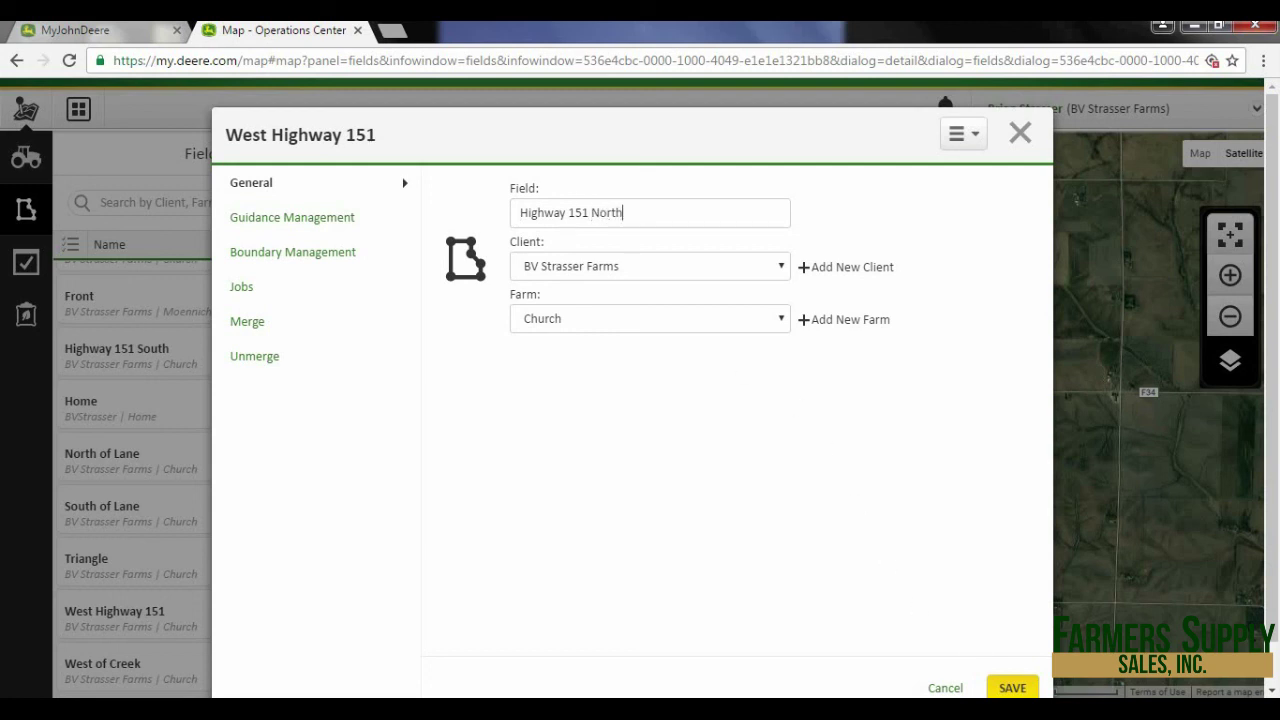
click(1013, 686)
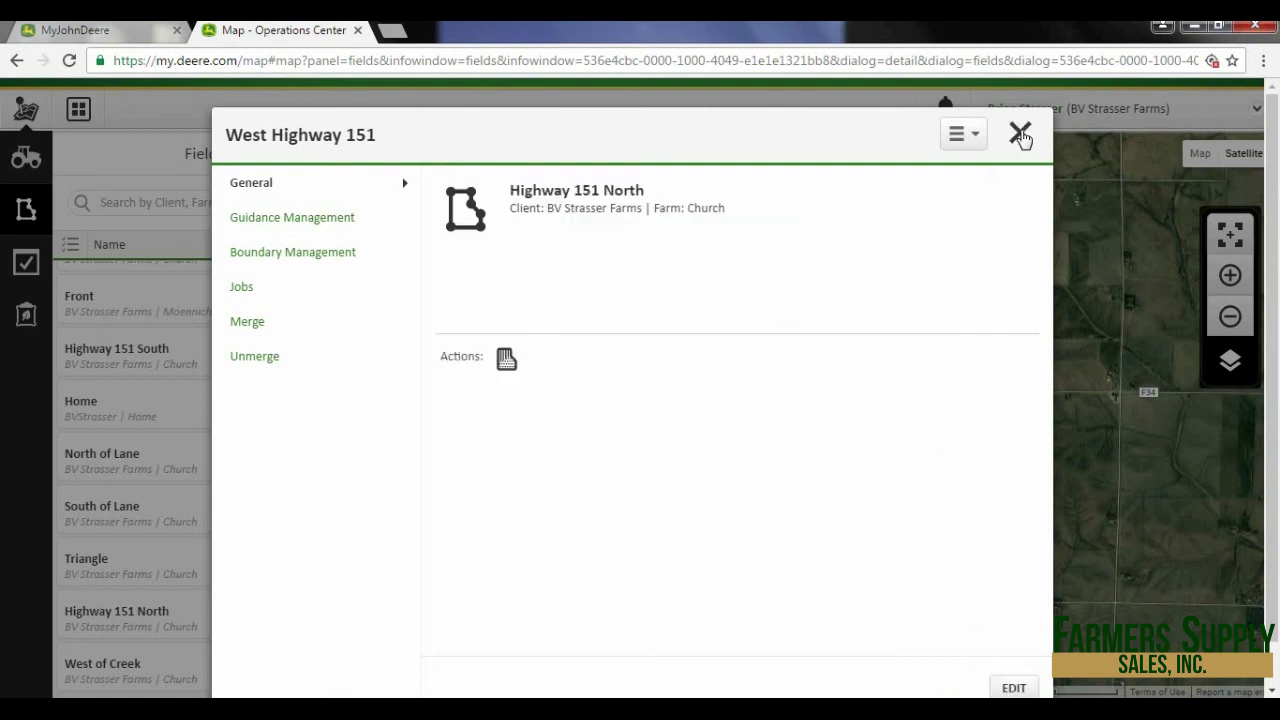
click(1020, 135)
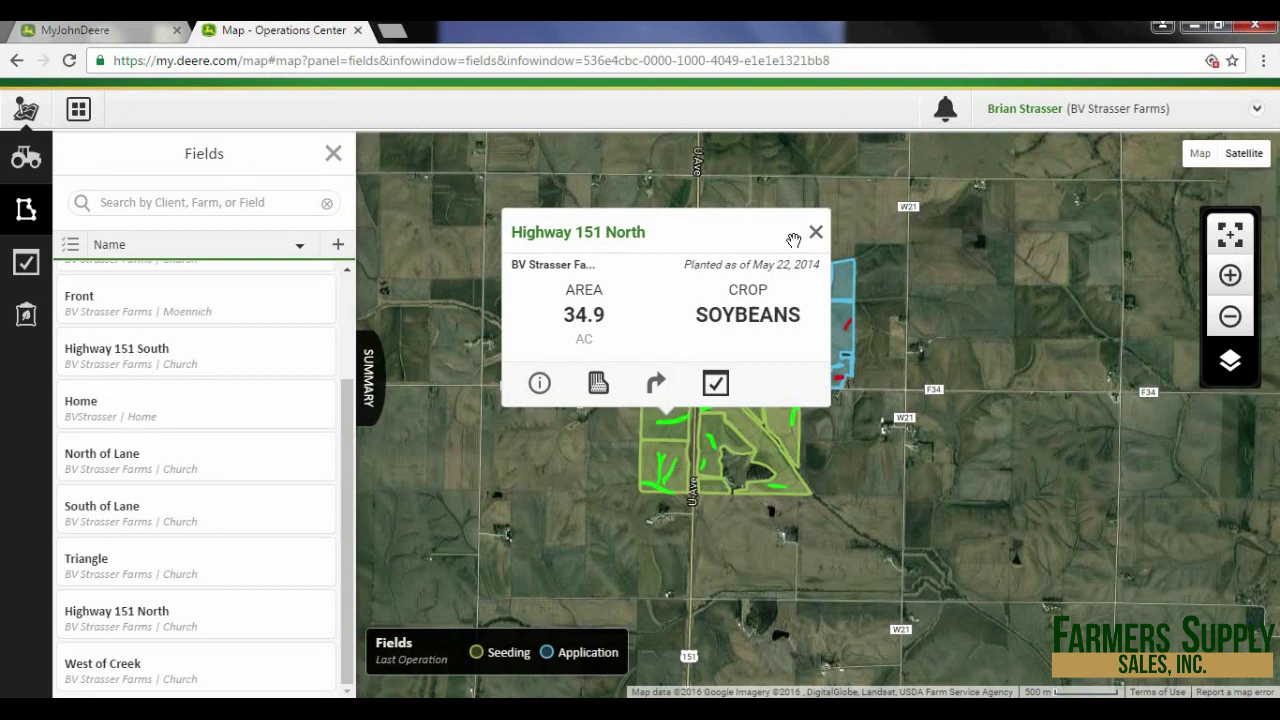
click(816, 234)
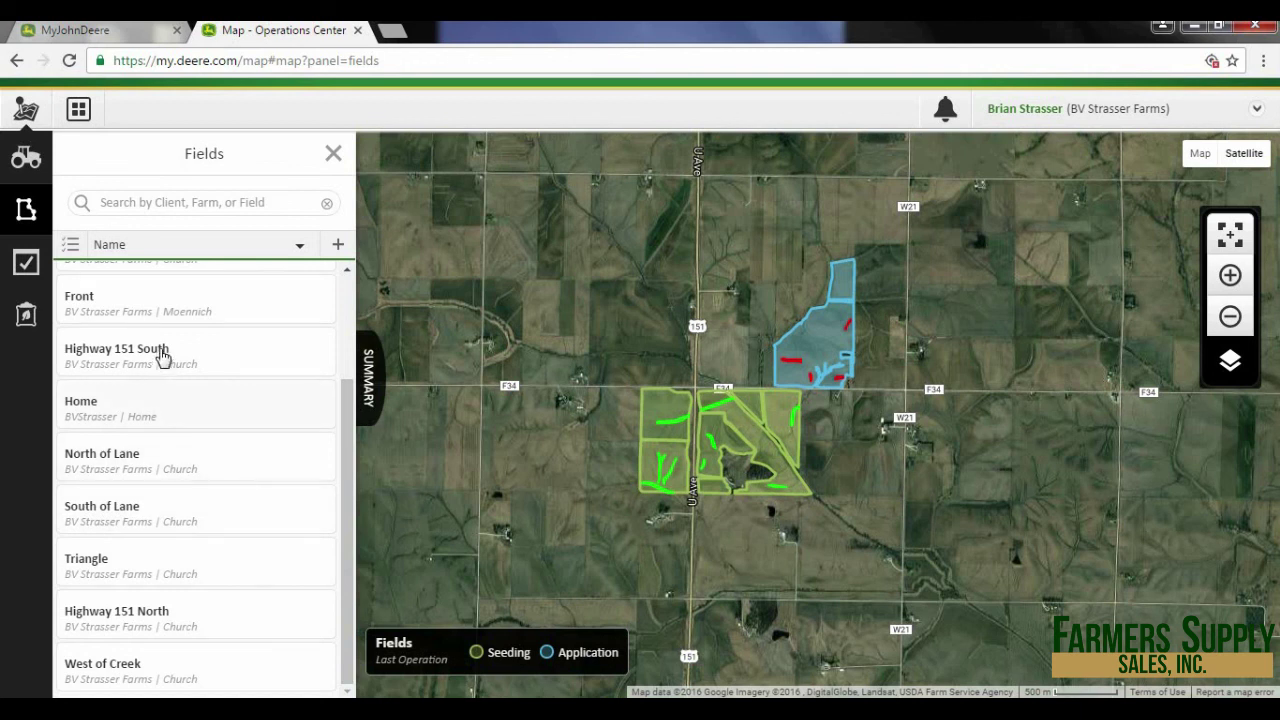
- Open the by barn field and confirm in Field Analyzer that it has no operation data
click(333, 154)
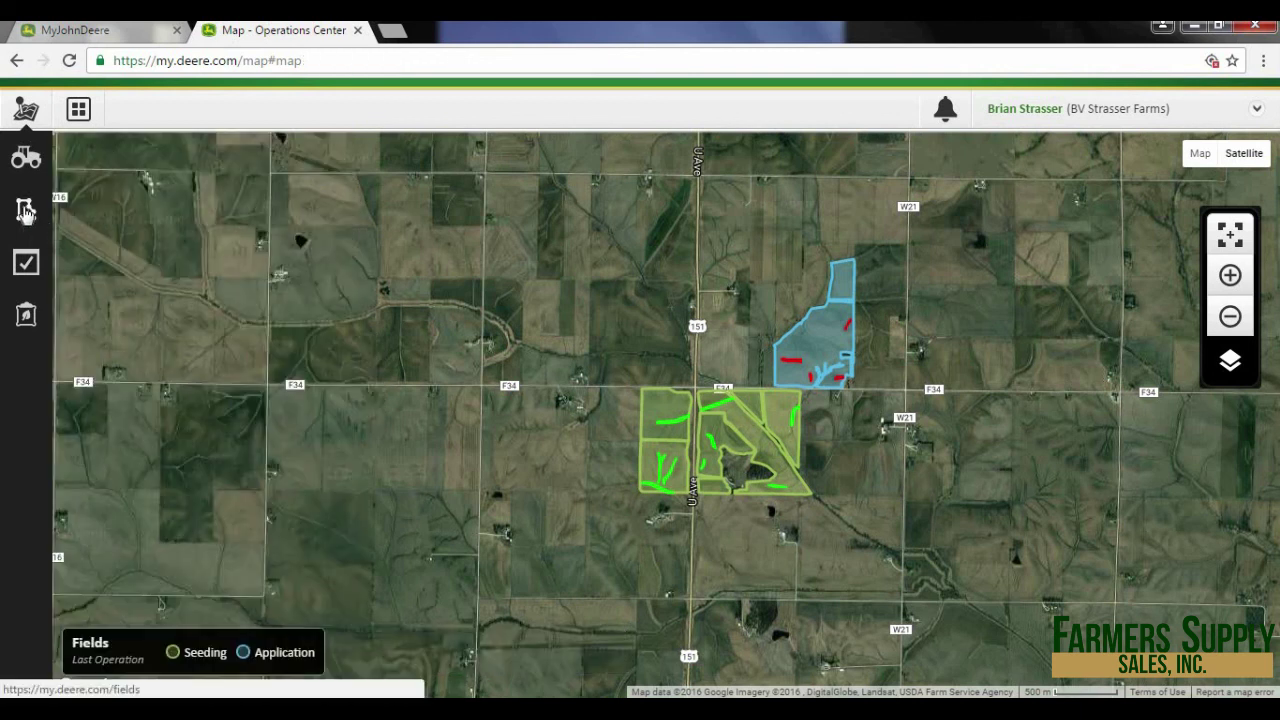
click(37, 238)
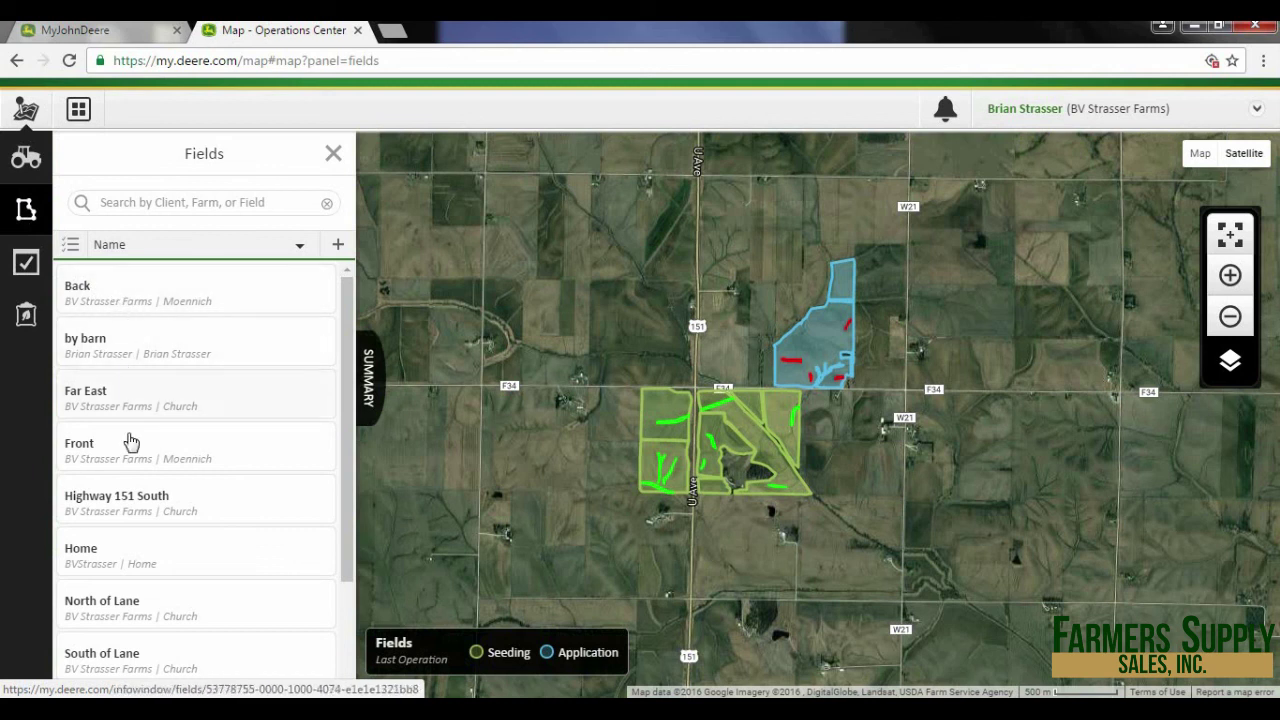
drag(339, 451, 143, 622)
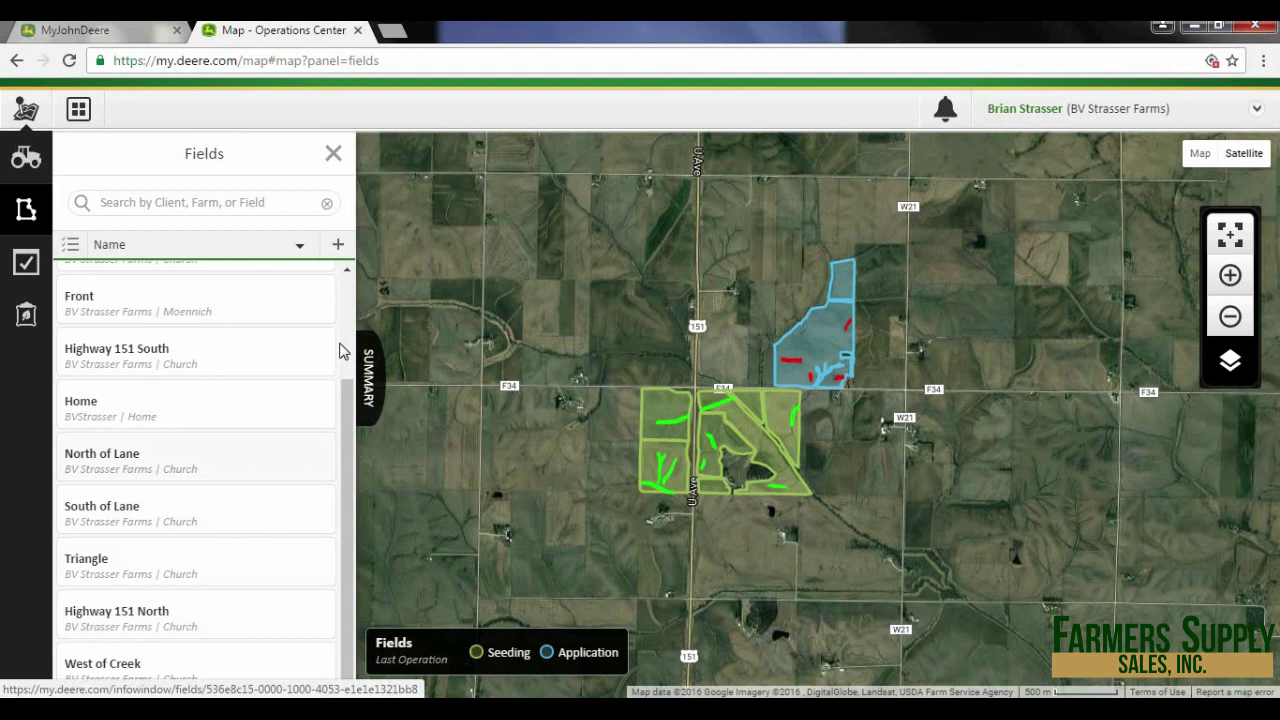
click(346, 290)
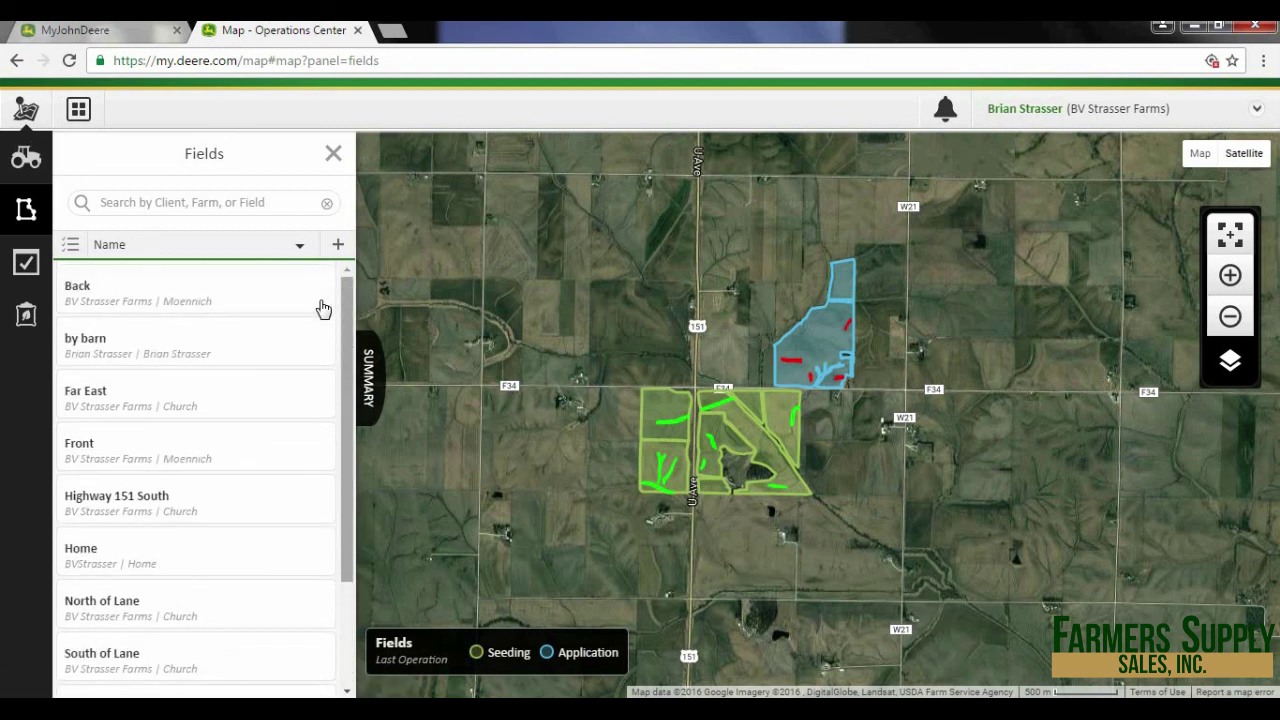
click(130, 345)
click(506, 362)
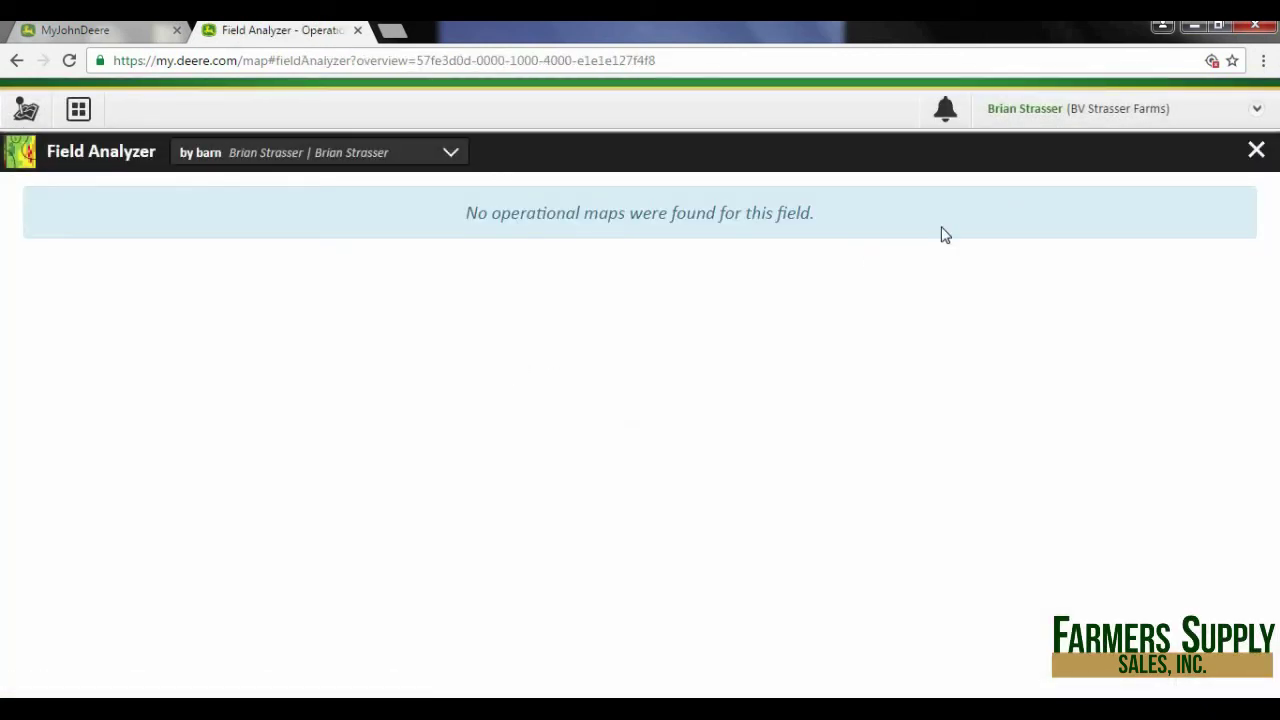
click(1257, 152)
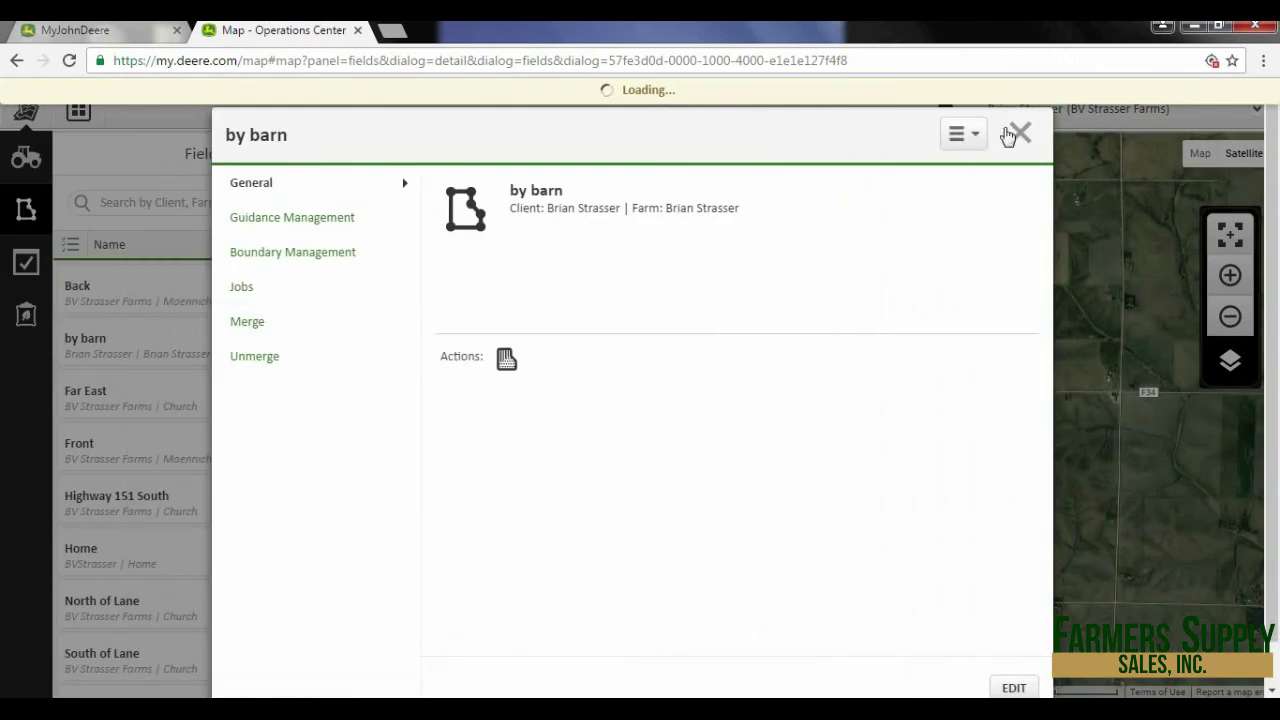
- Select the by barn field in the fields list and delete it
click(1020, 133)
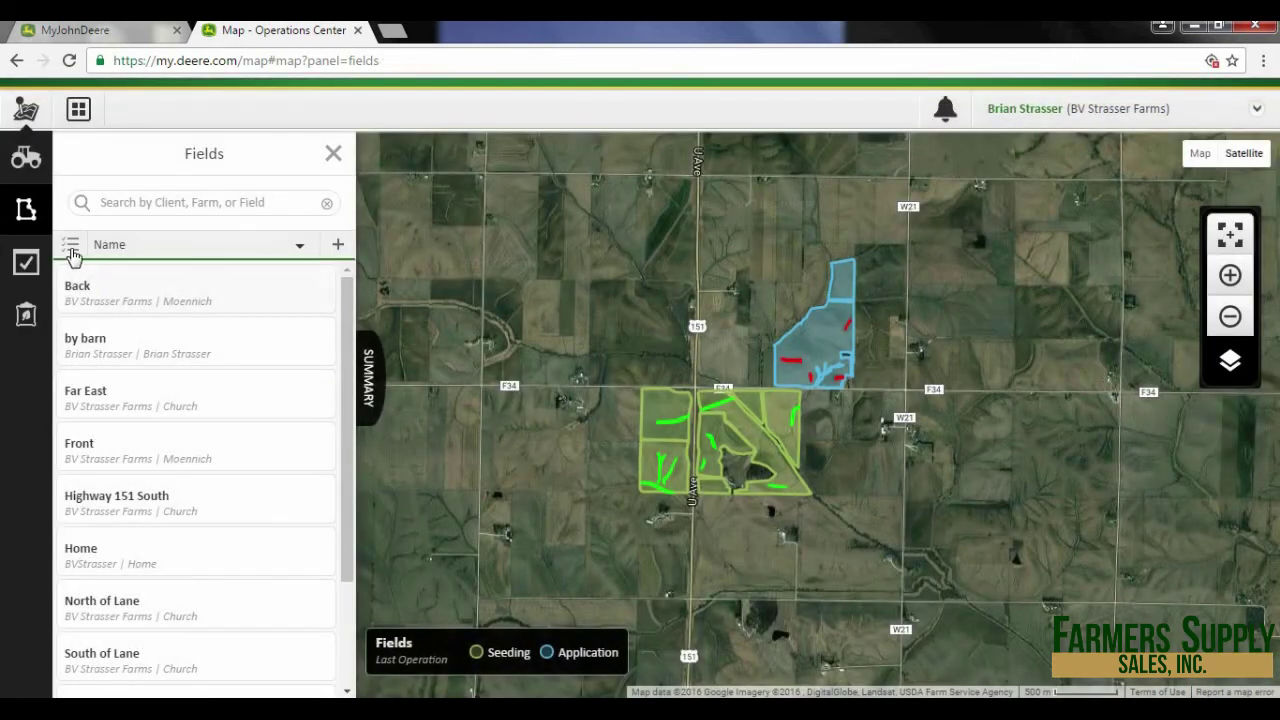
click(71, 245)
click(70, 367)
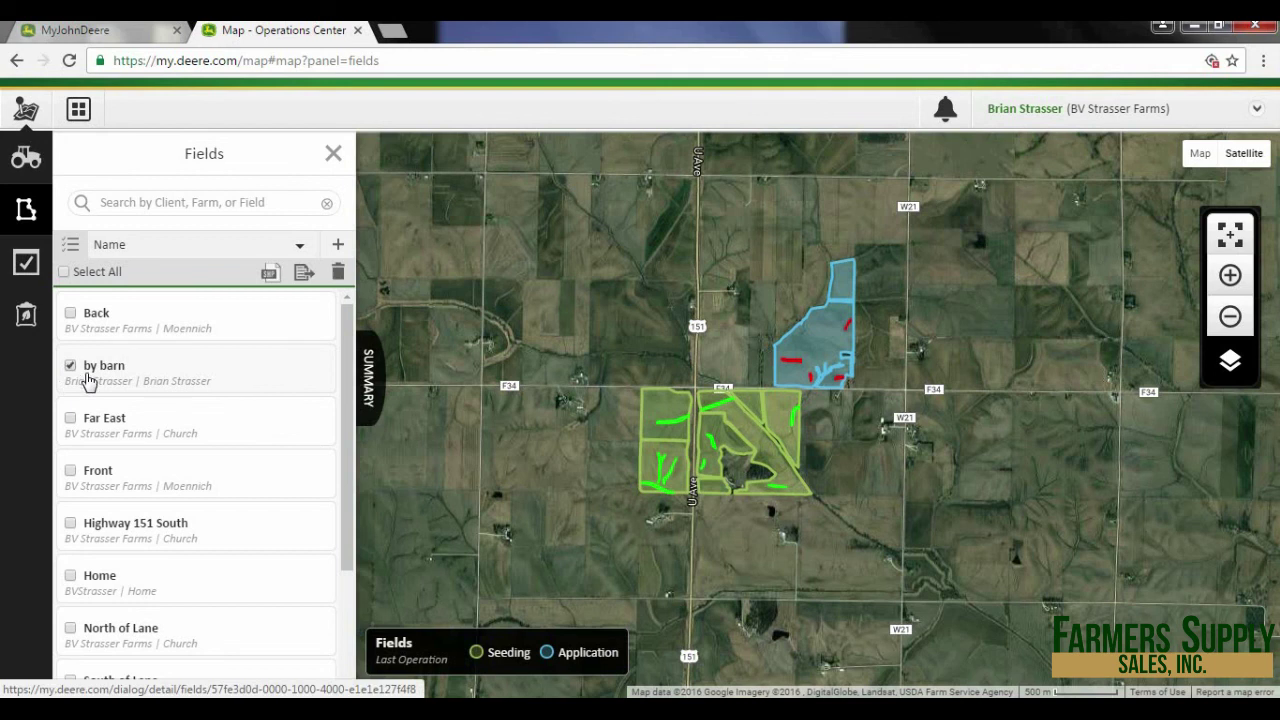
click(336, 273)
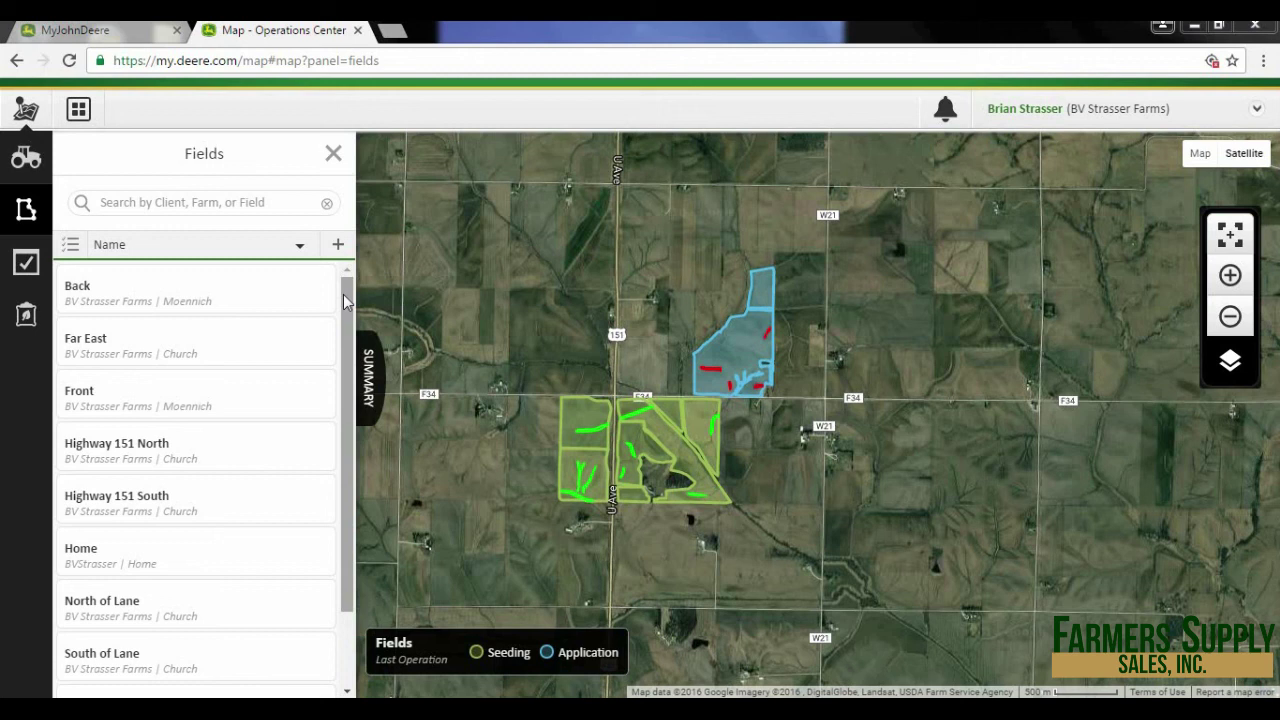
scroll(339, 335, down, 2)
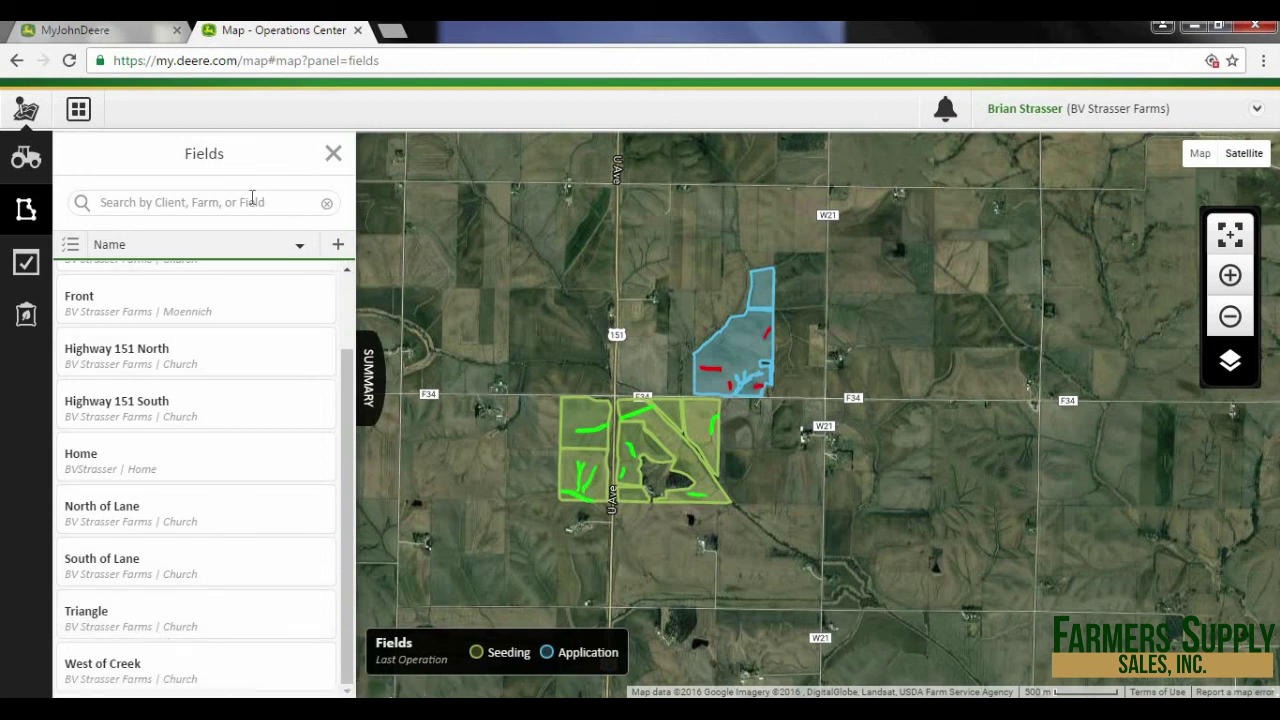
- Search 'tri' and open Triangle's 2014 Soybeans: Seeding operation in Field Analyzer
text(tri)
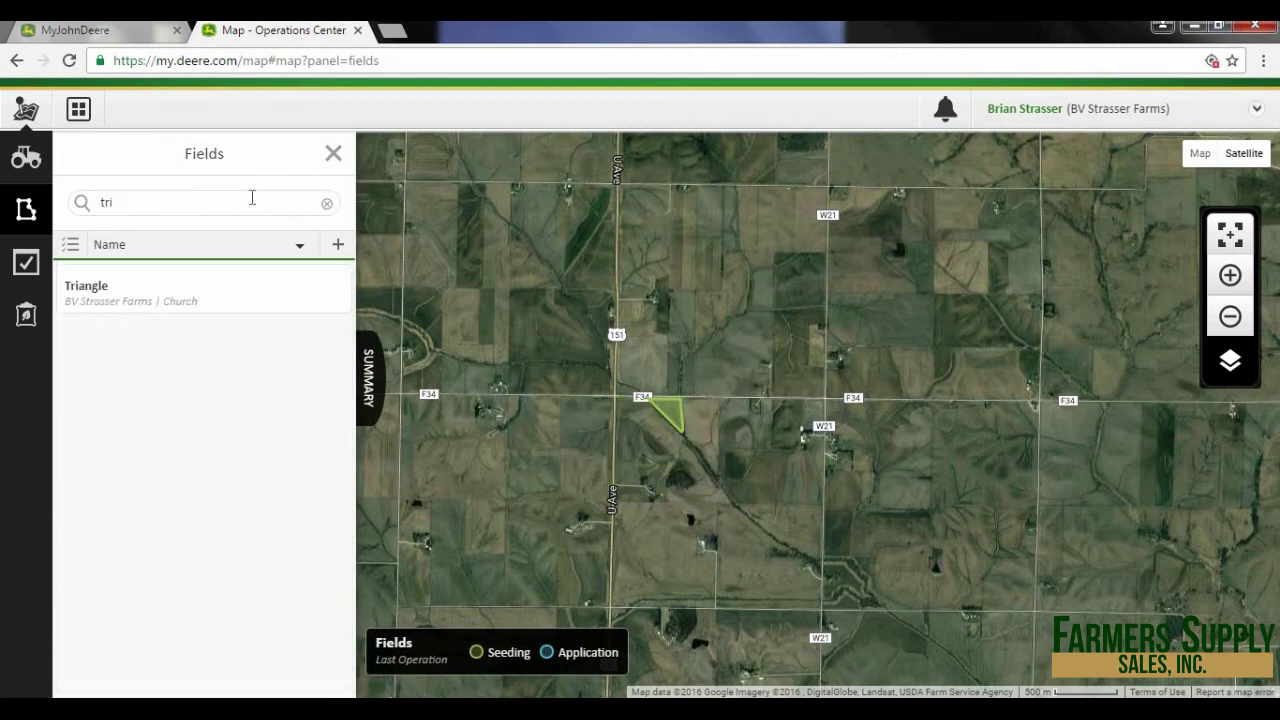
click(143, 298)
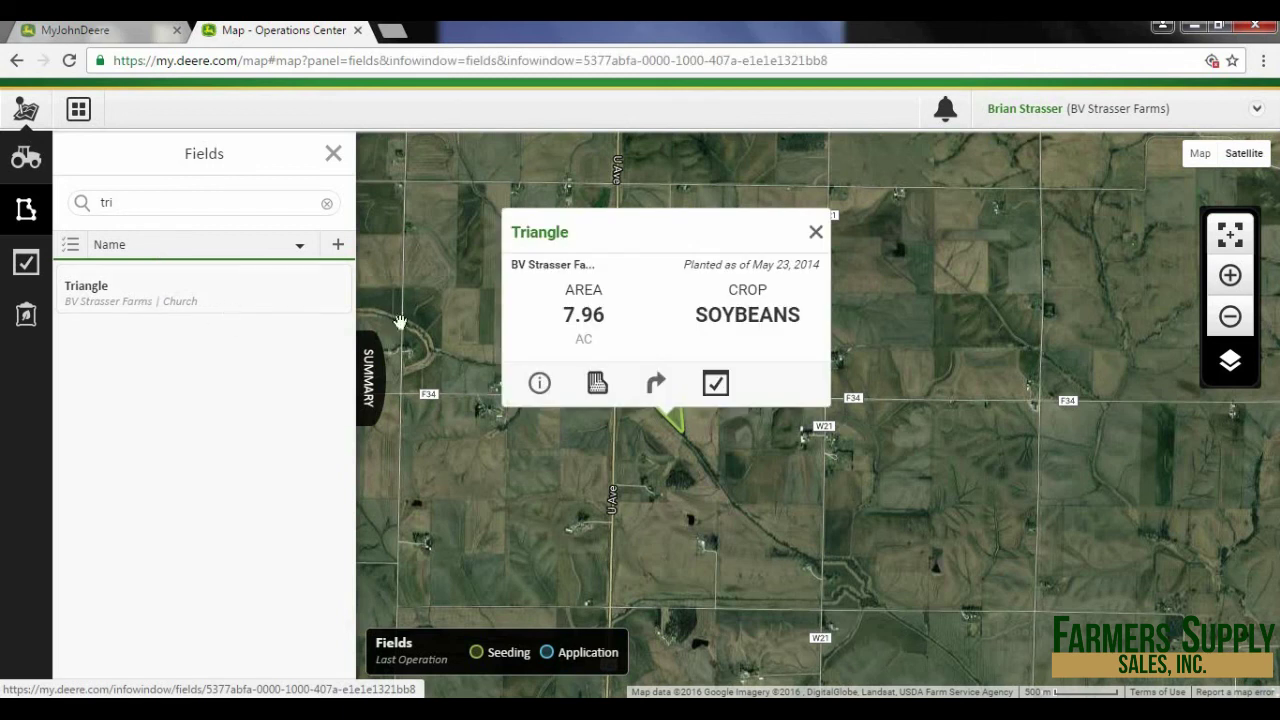
click(597, 385)
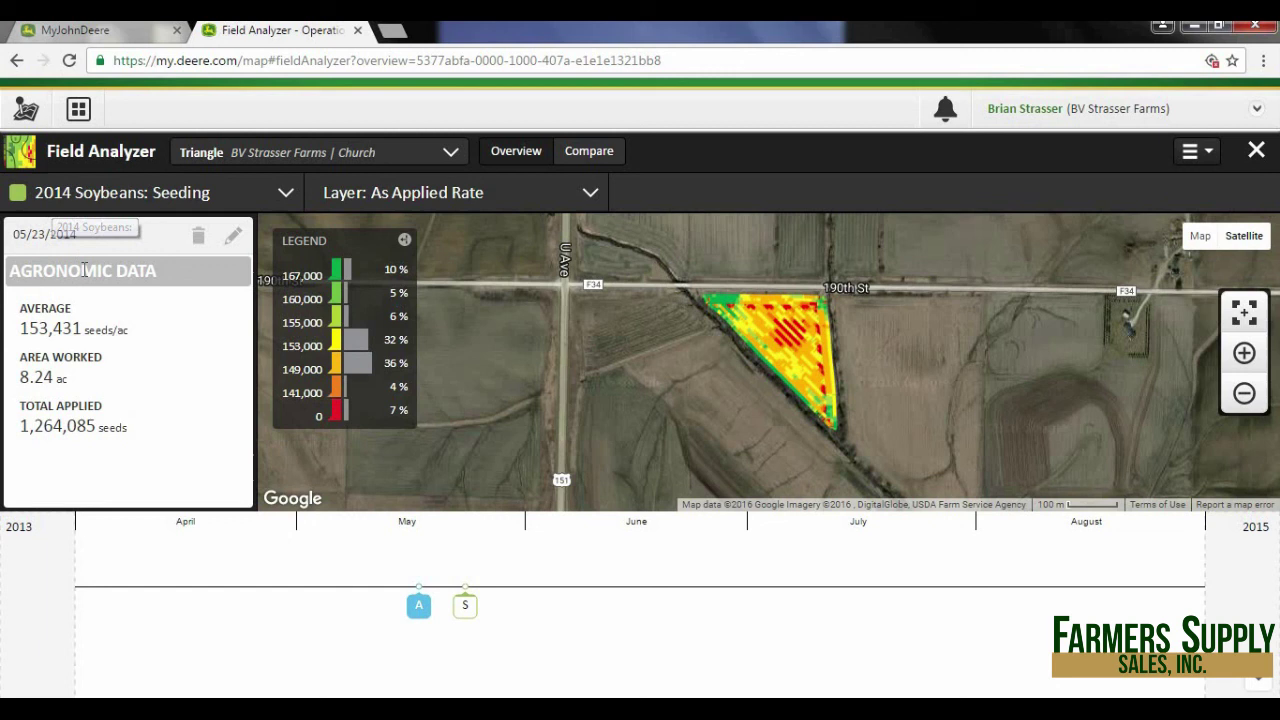
- Edit the seeding record, keeping its variety and Soybeans crop, and save it under season 2015
click(237, 238)
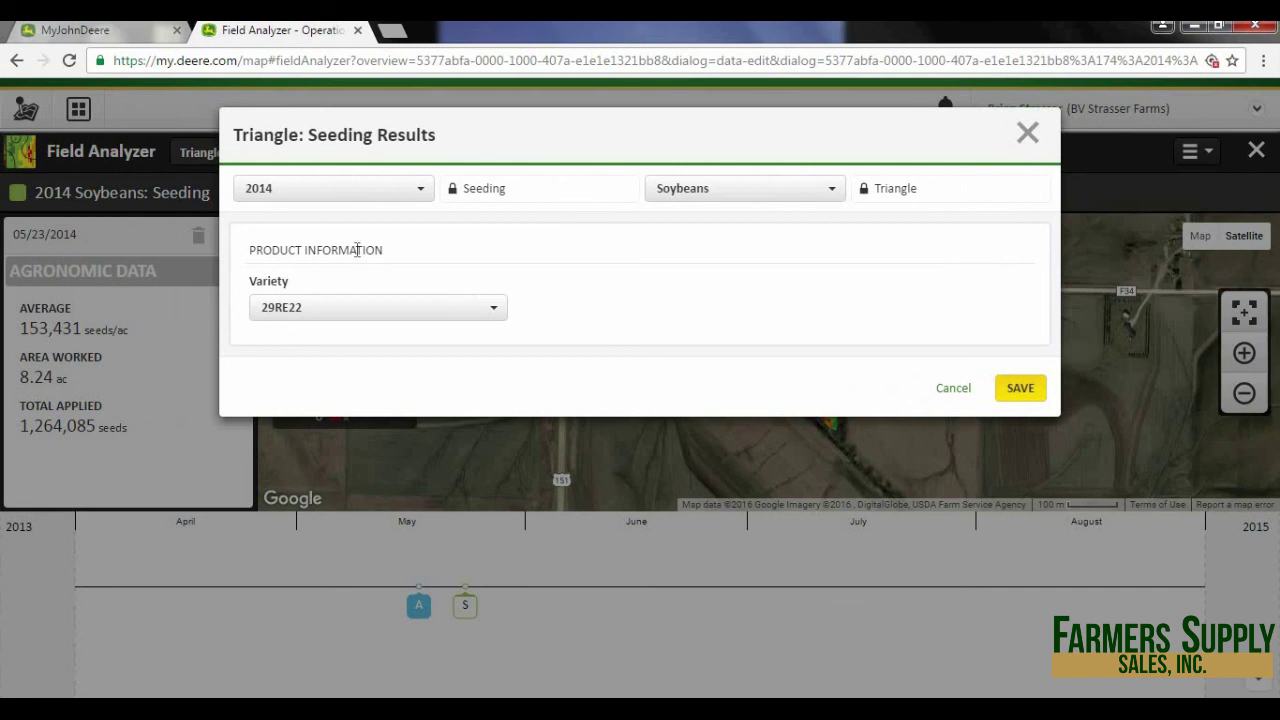
click(378, 313)
click(660, 254)
click(787, 191)
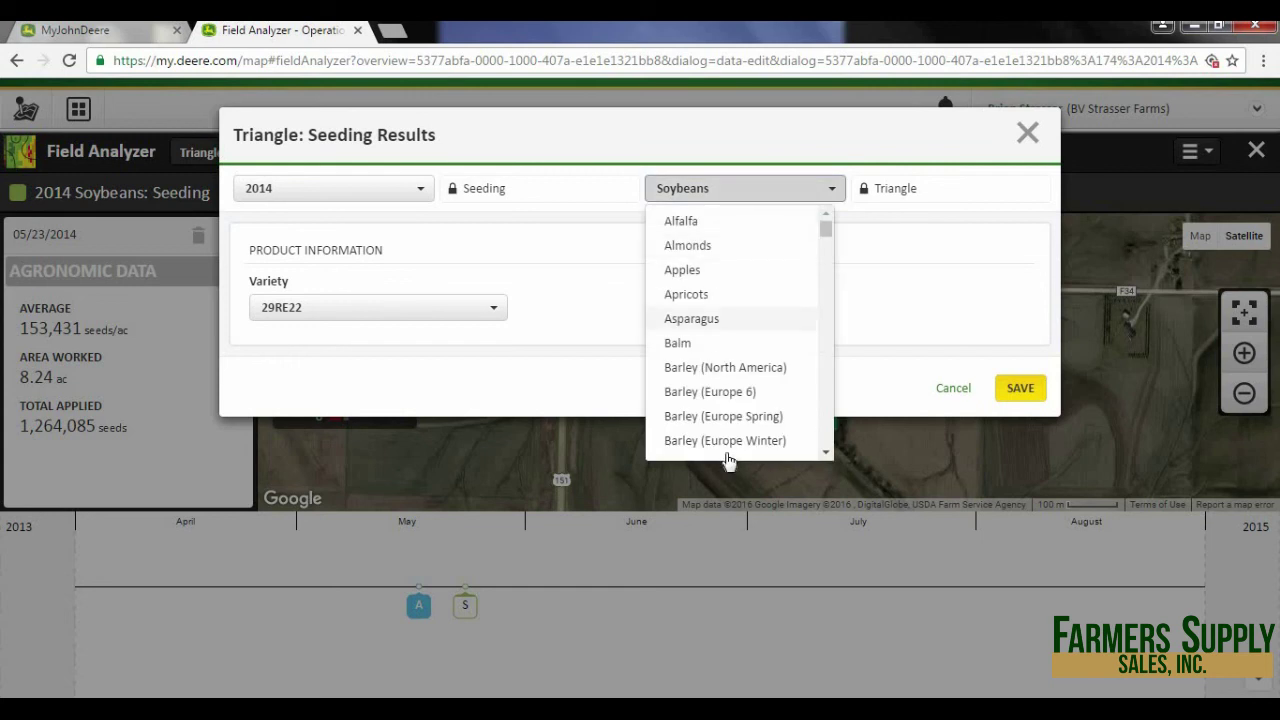
scroll(790, 315, down, 4)
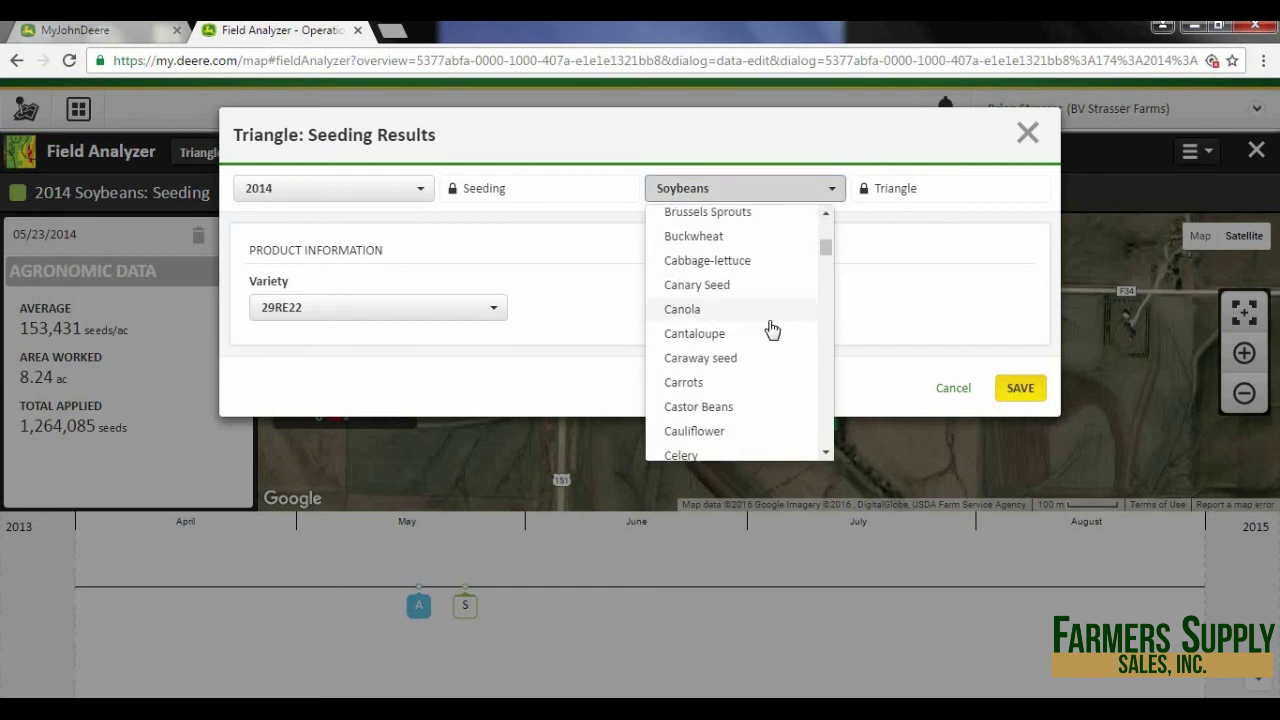
scroll(772, 330, up, 3)
click(737, 263)
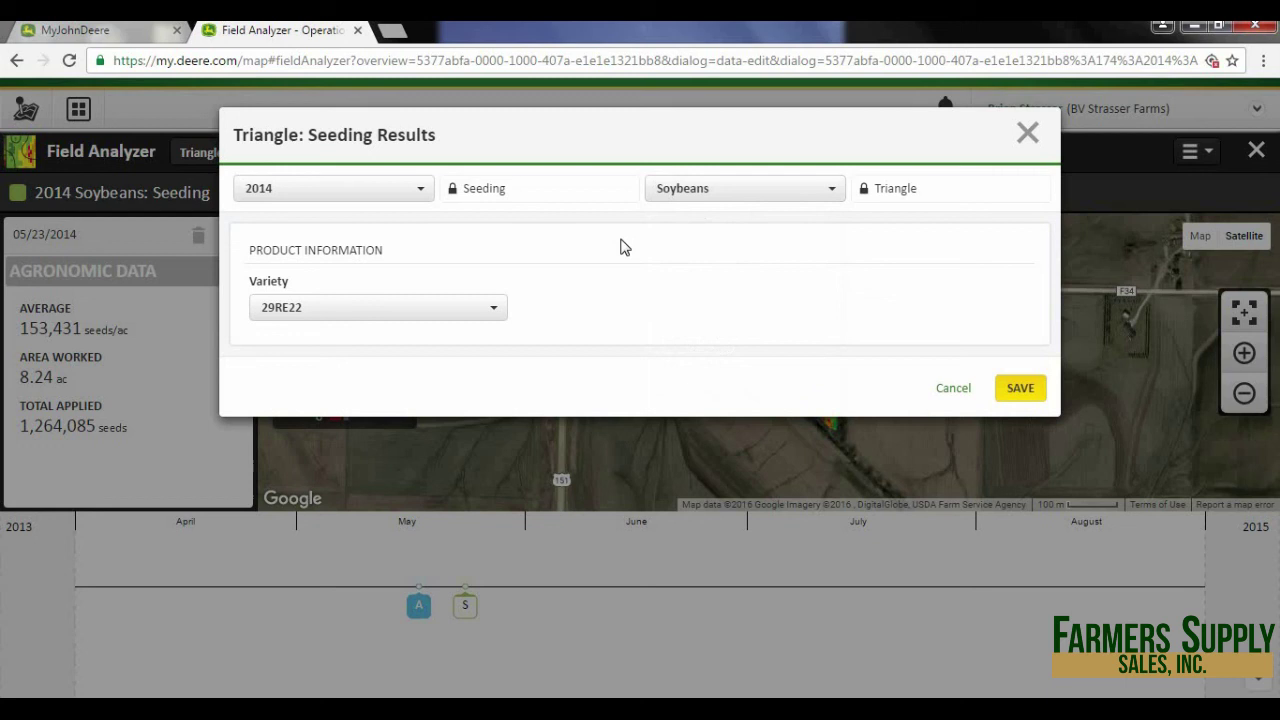
click(329, 193)
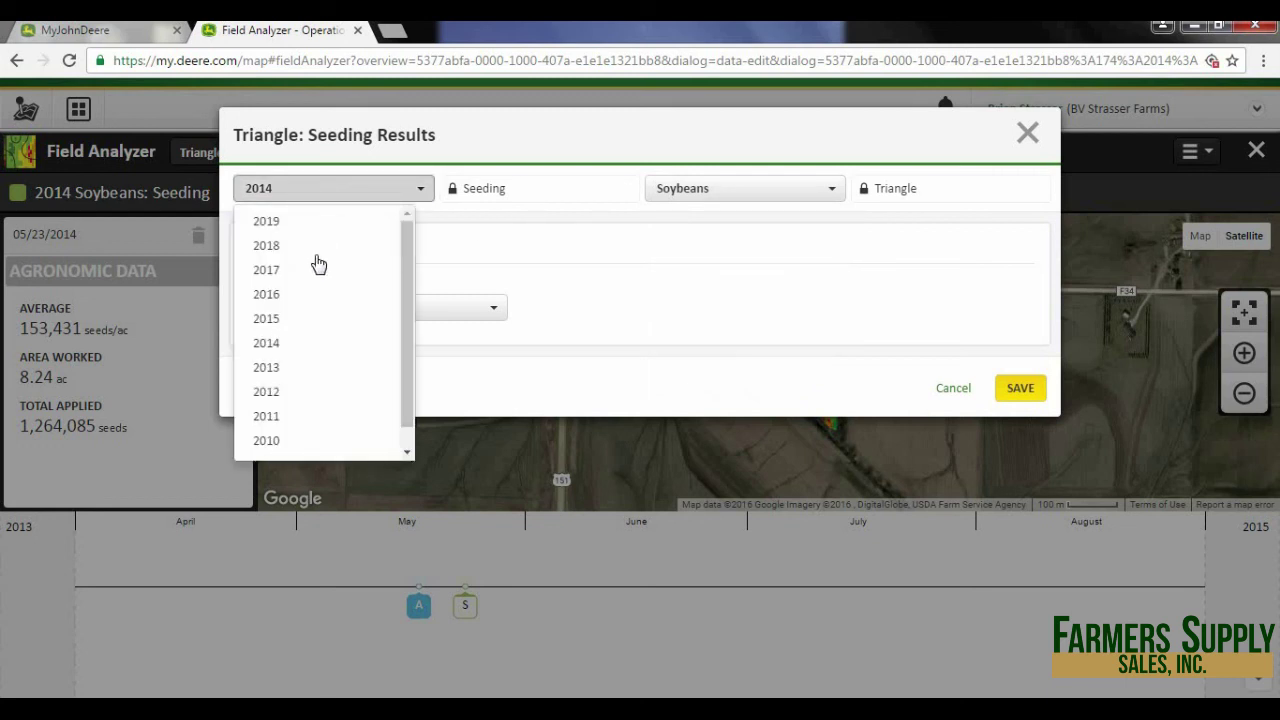
click(313, 322)
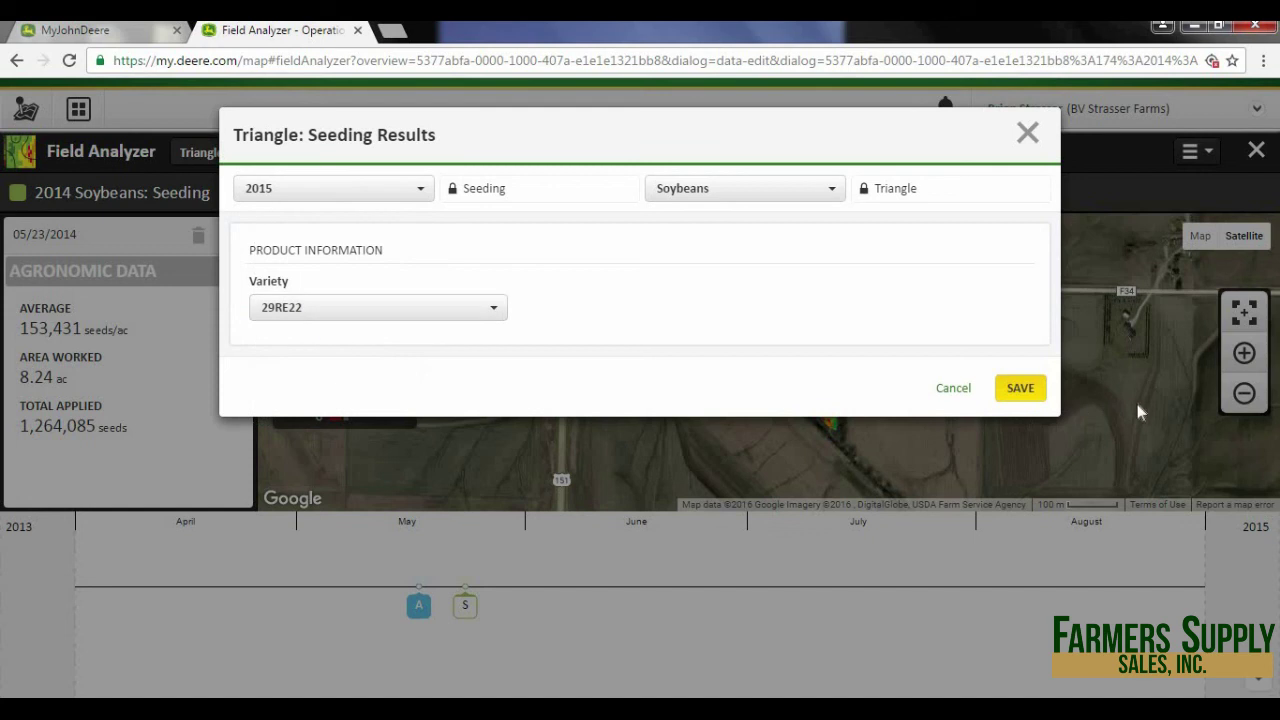
click(1024, 394)
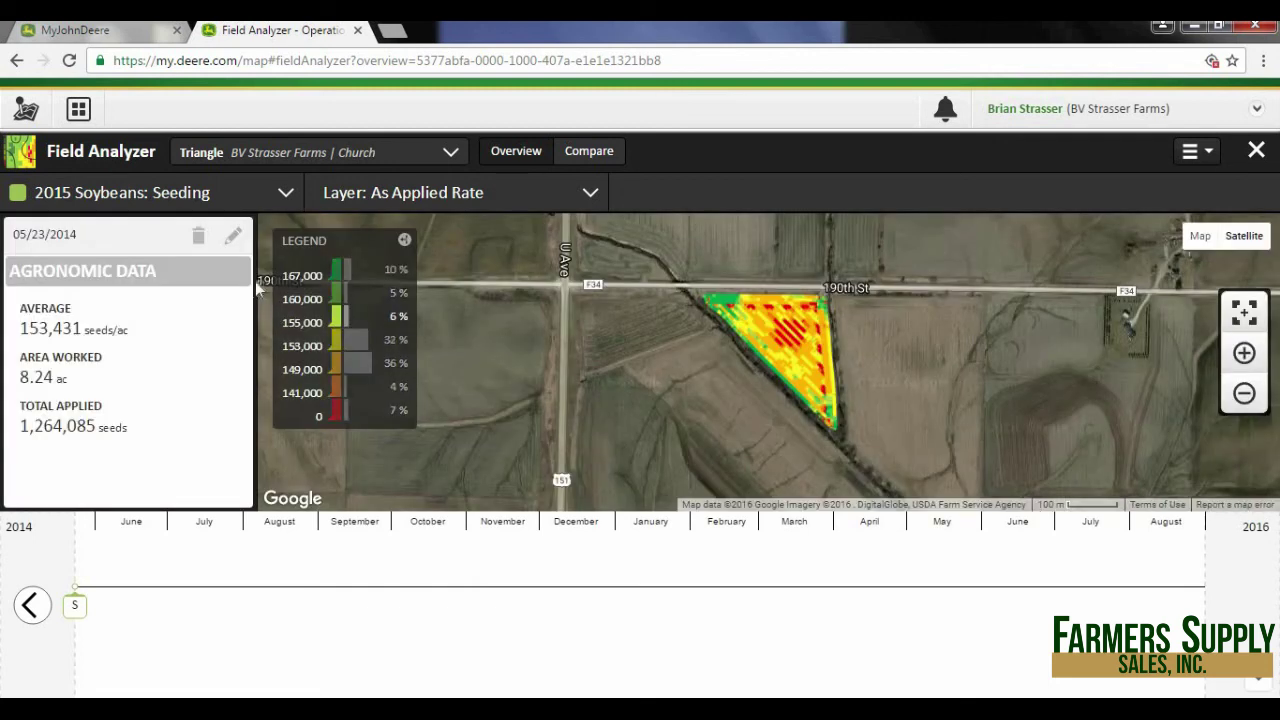
- Verify Seeding sits under 2015 and Tank Mix under 2014, then close Field Analyzer and the Triangle summary
click(155, 197)
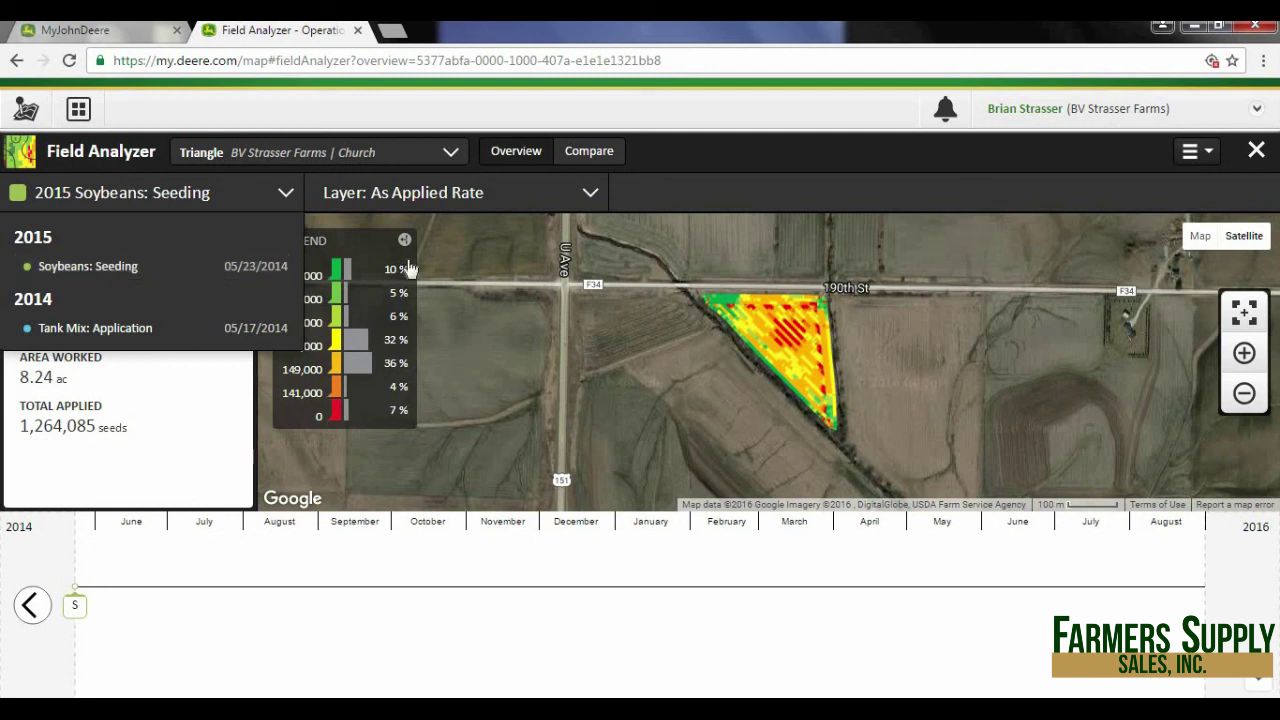
click(1256, 152)
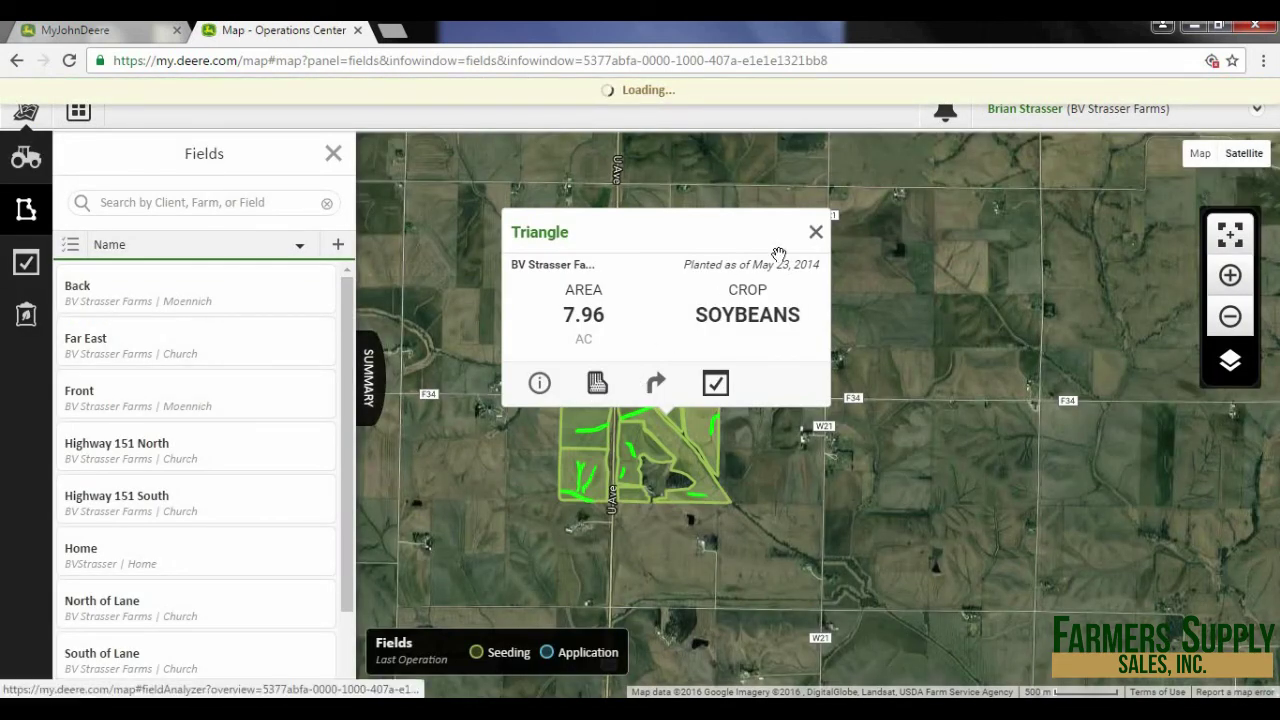
click(816, 234)
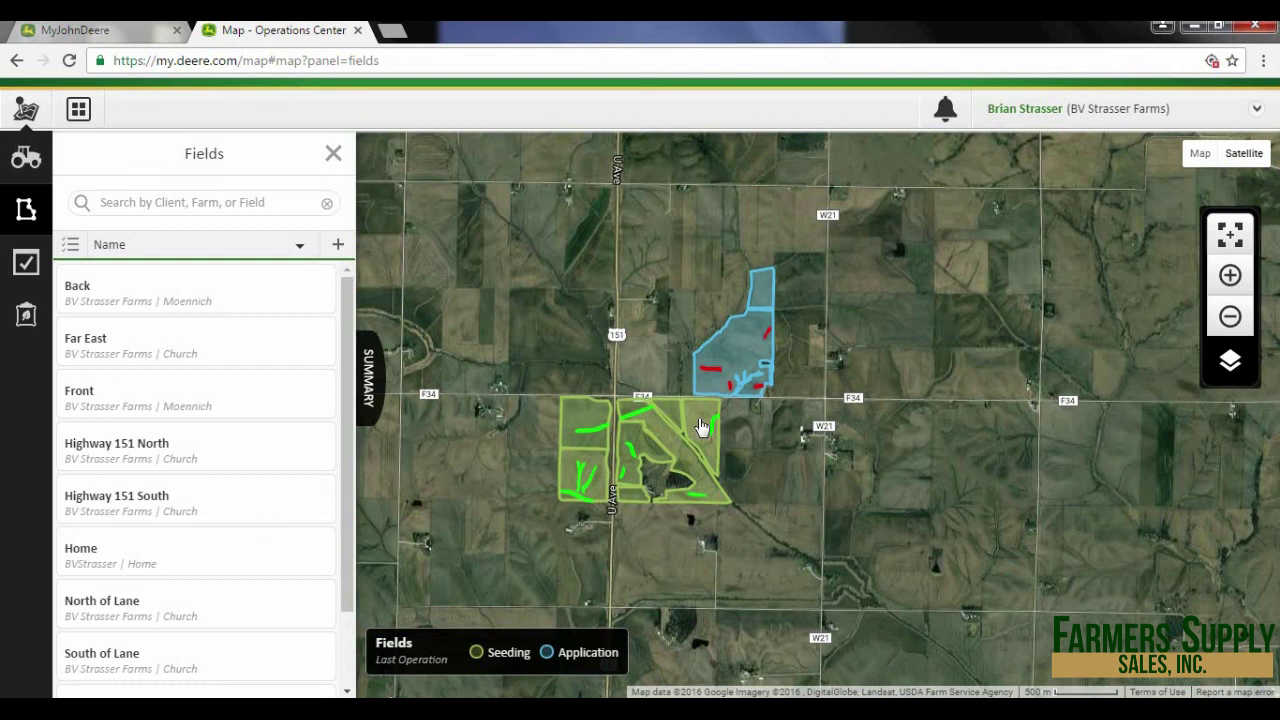